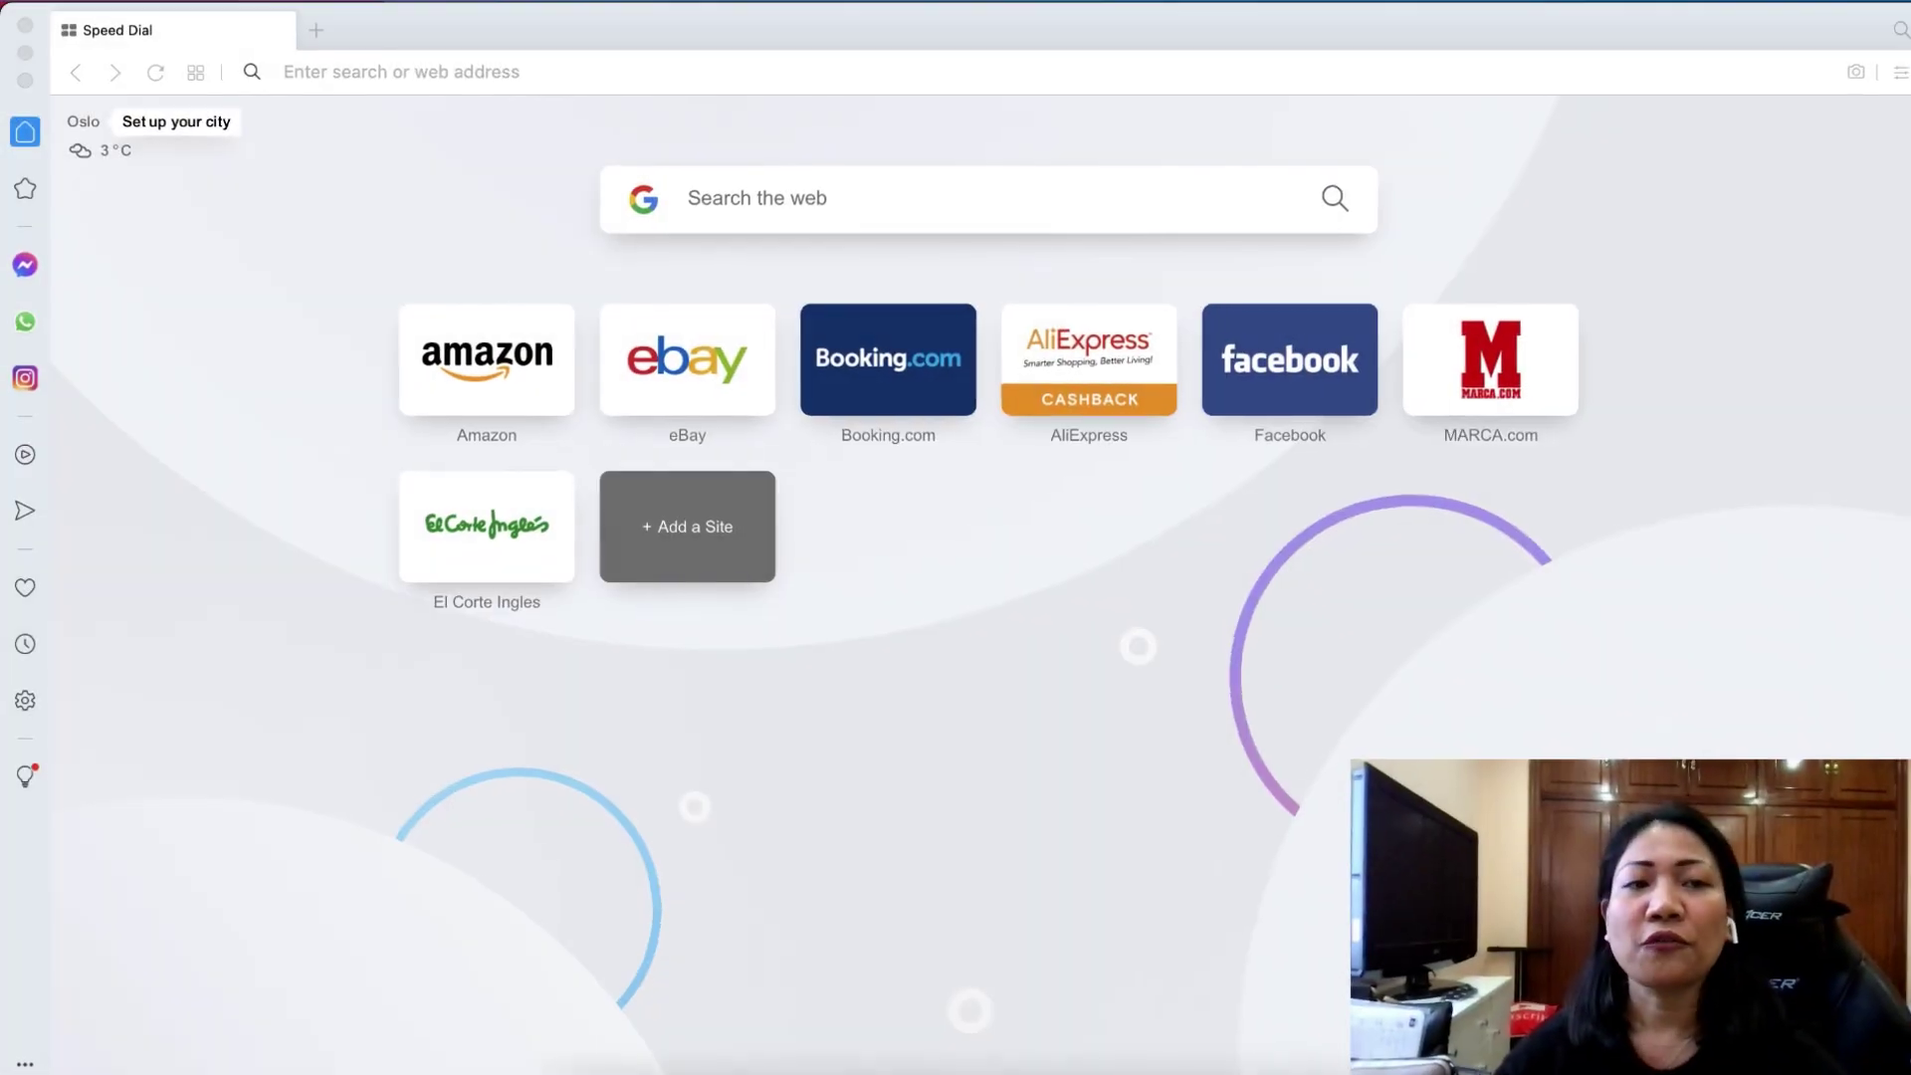
- Load the YouTube site from the browser's address bar
{"action": "left_click", "coordinate": [468, 72]}
{"action": "type", "text": "you"}
{"action": "key", "text": "Return"}
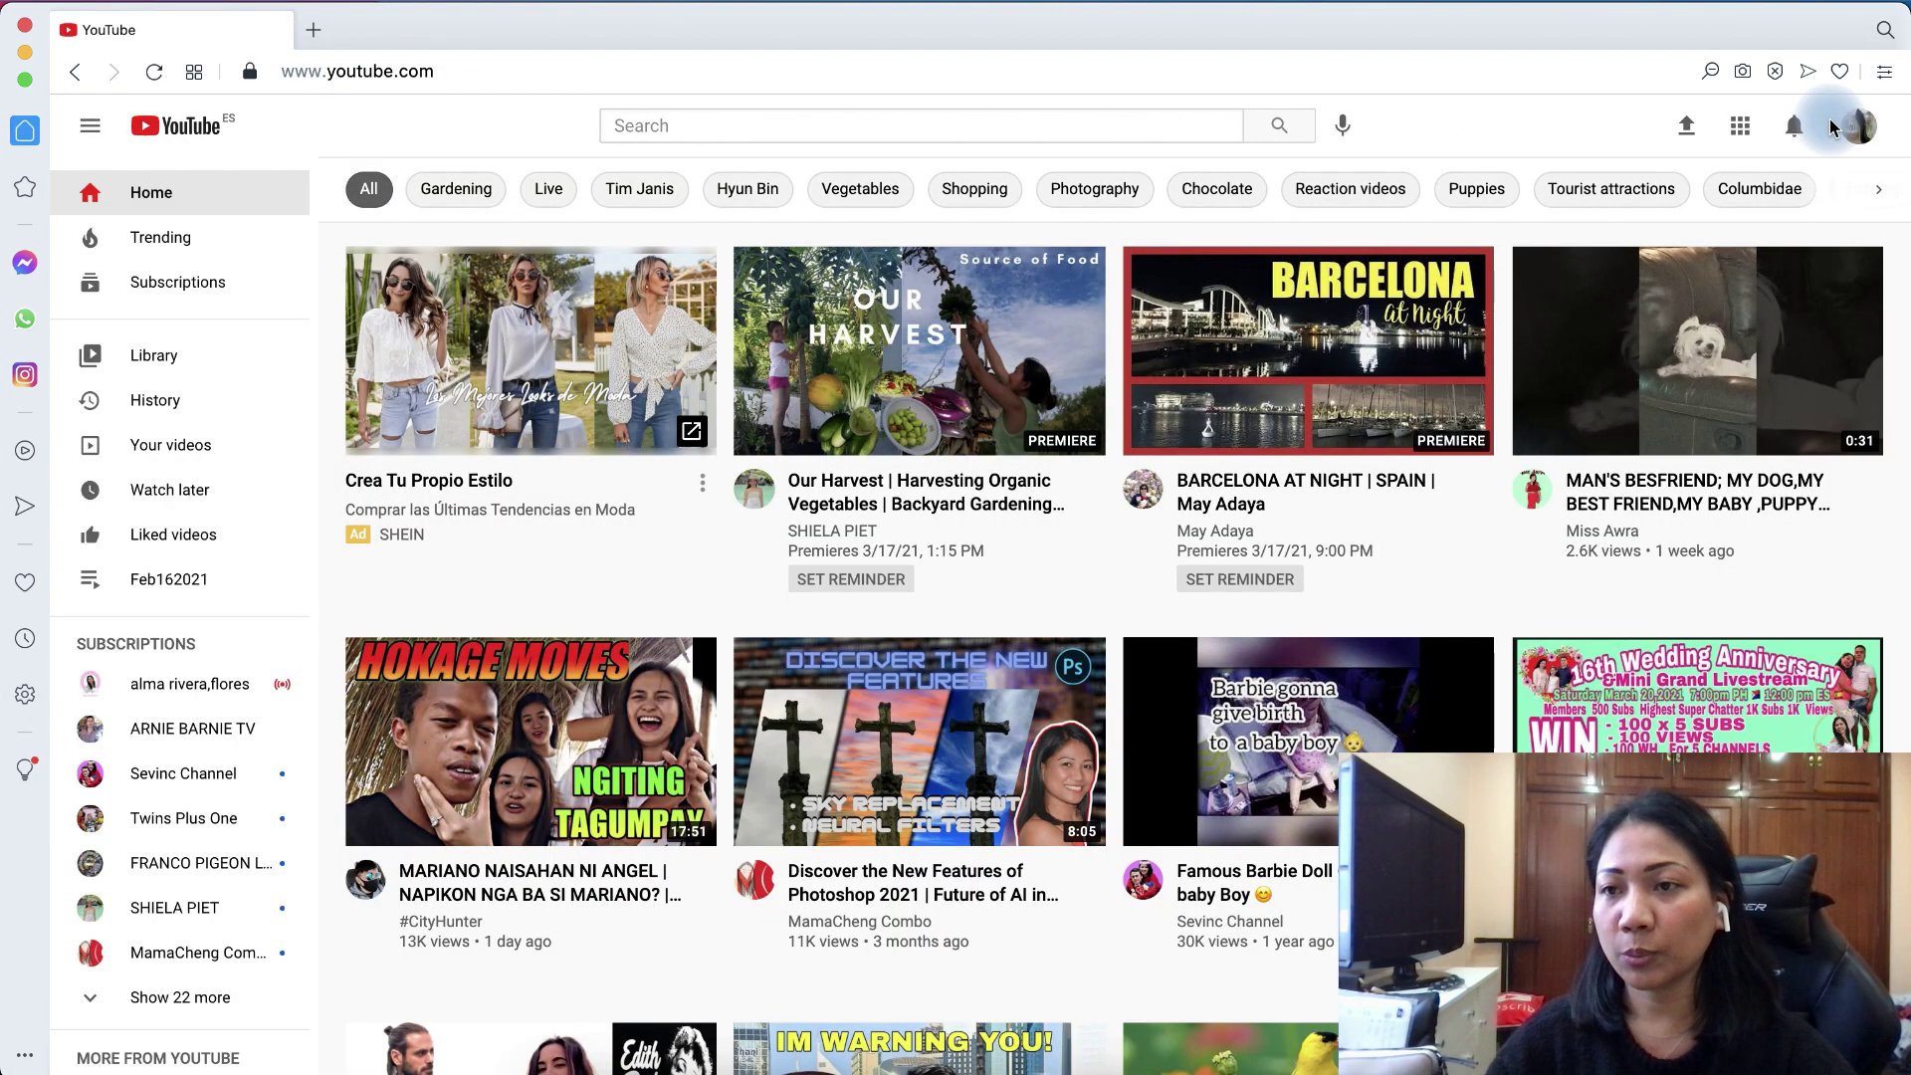
- Open the 'You cannot change the people around you... Quotes' video's details in YouTube Studio Content
{"action": "left_click", "coordinate": [1863, 131]}
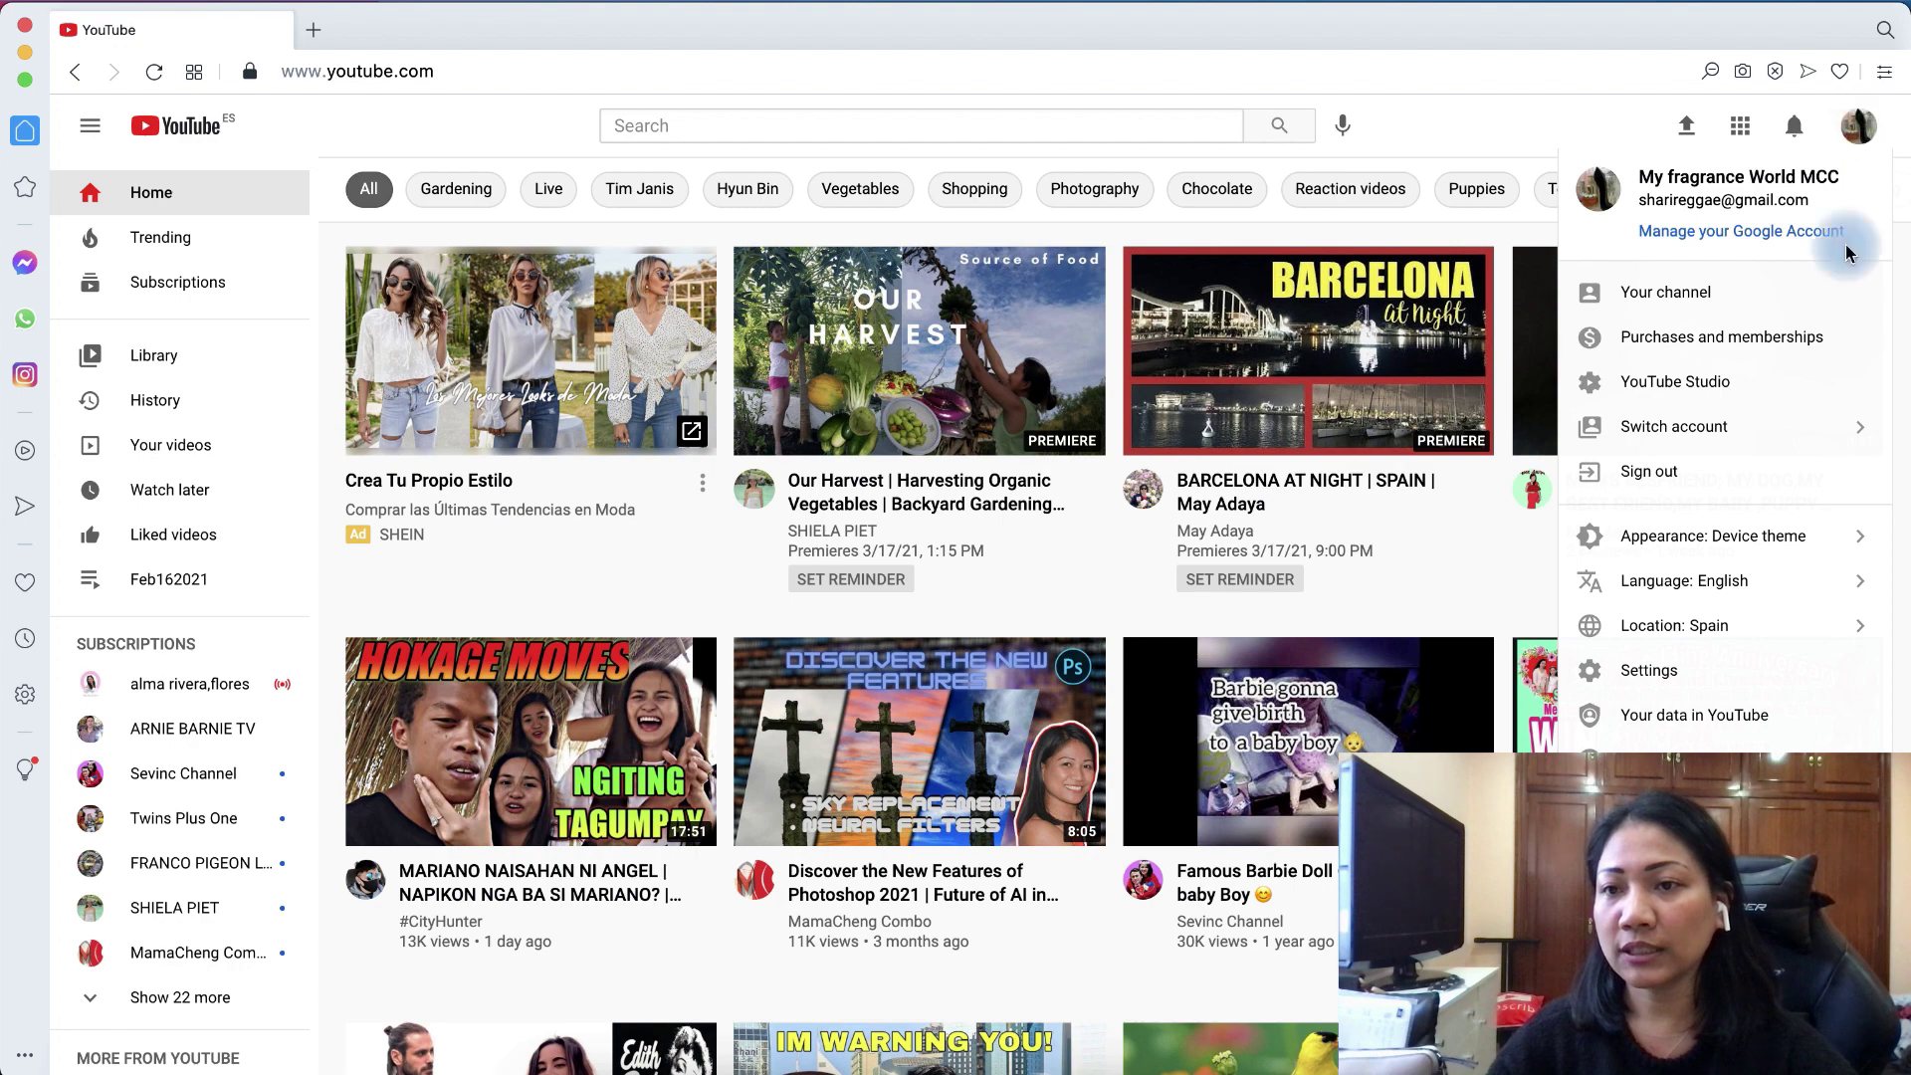
{"action": "left_click", "coordinate": [1679, 394]}
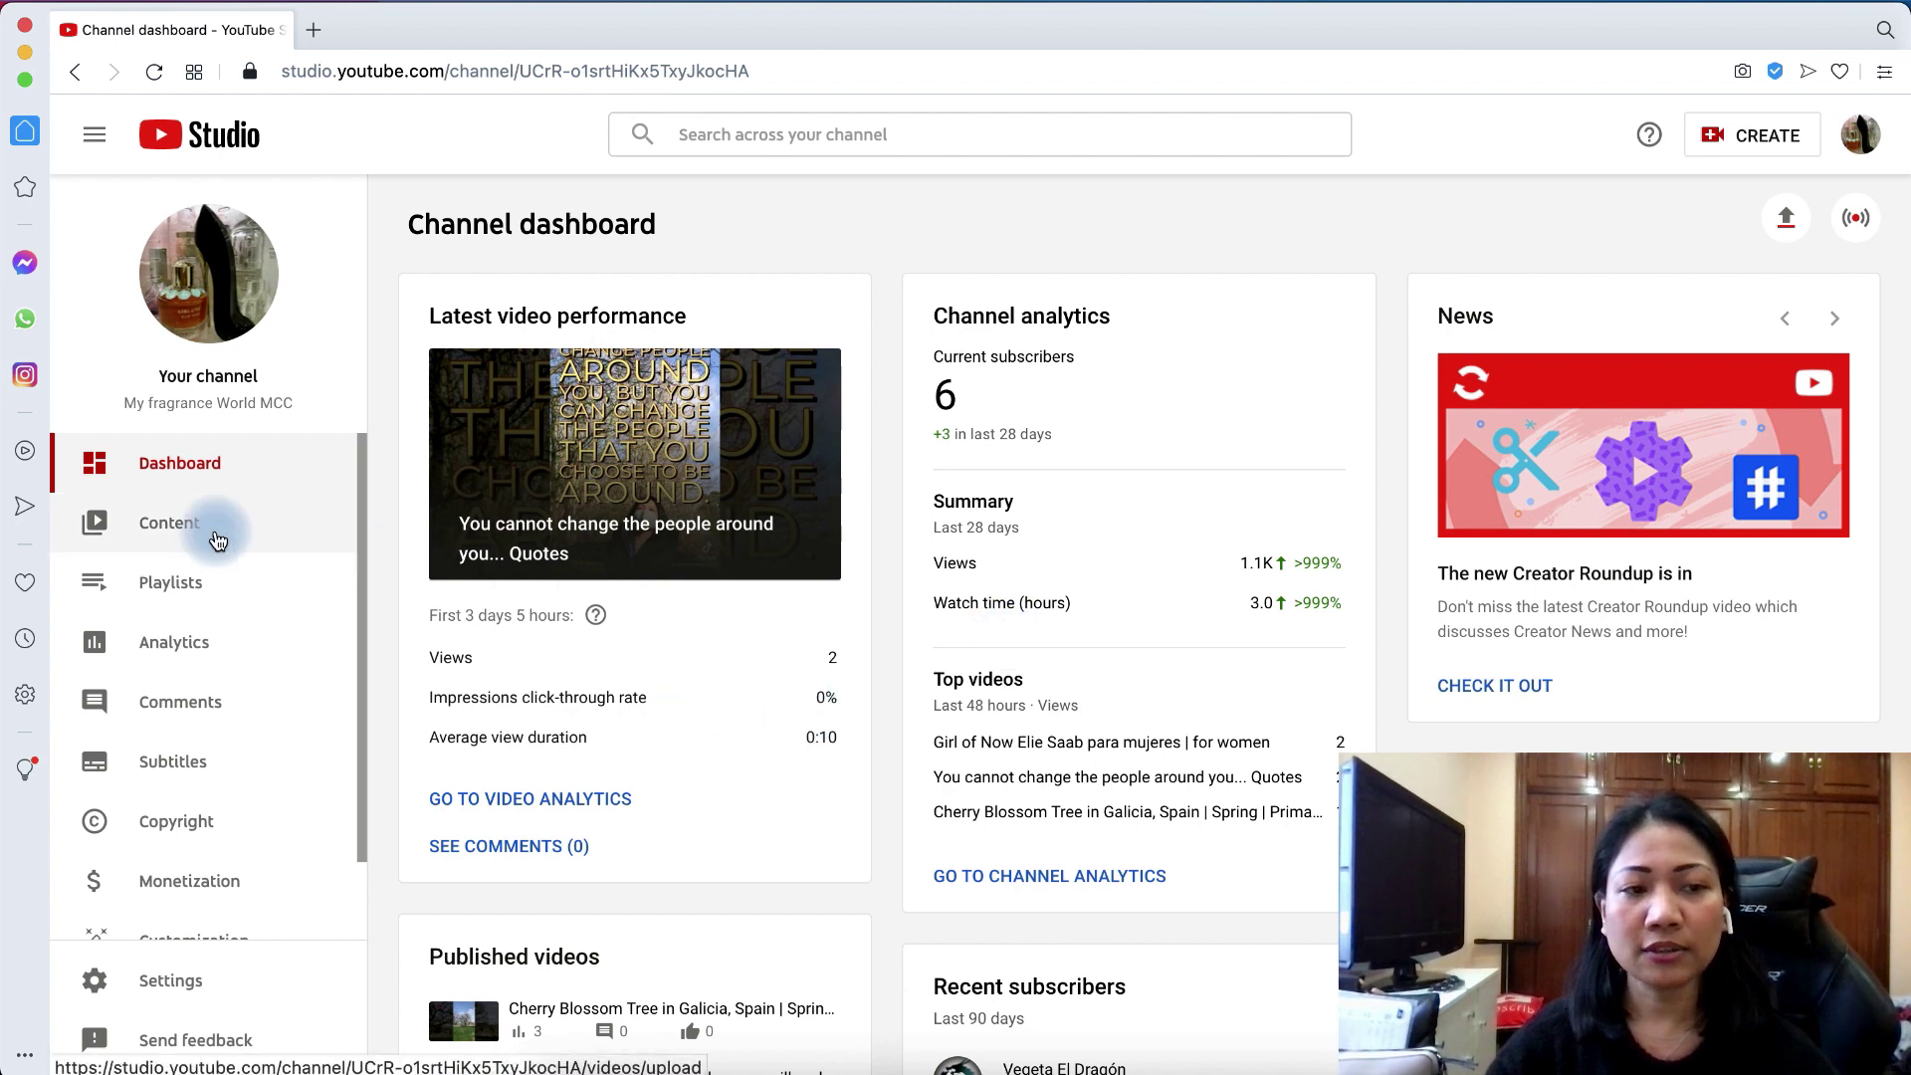
{"action": "left_click", "coordinate": [211, 529]}
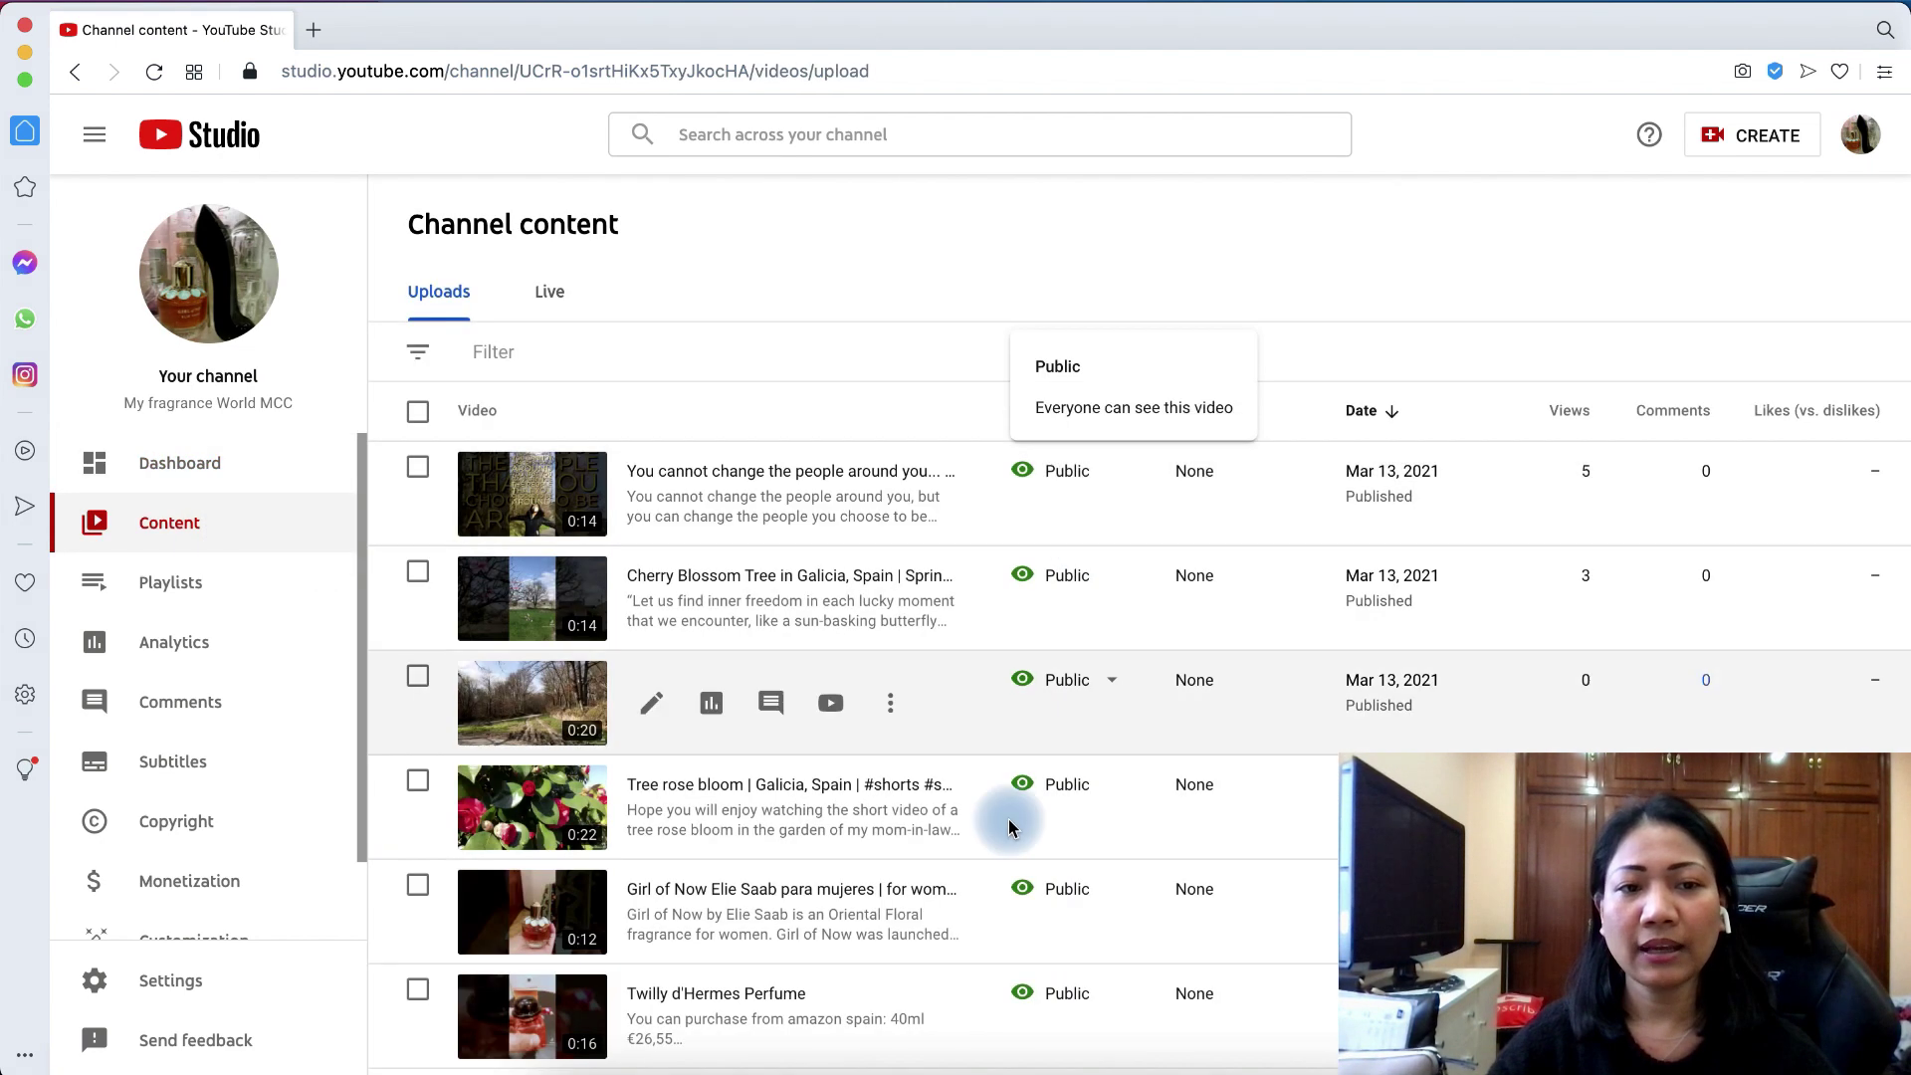
{"action": "scroll", "coordinate": [498, 879], "scroll_direction": "down", "scroll_amount": 2}
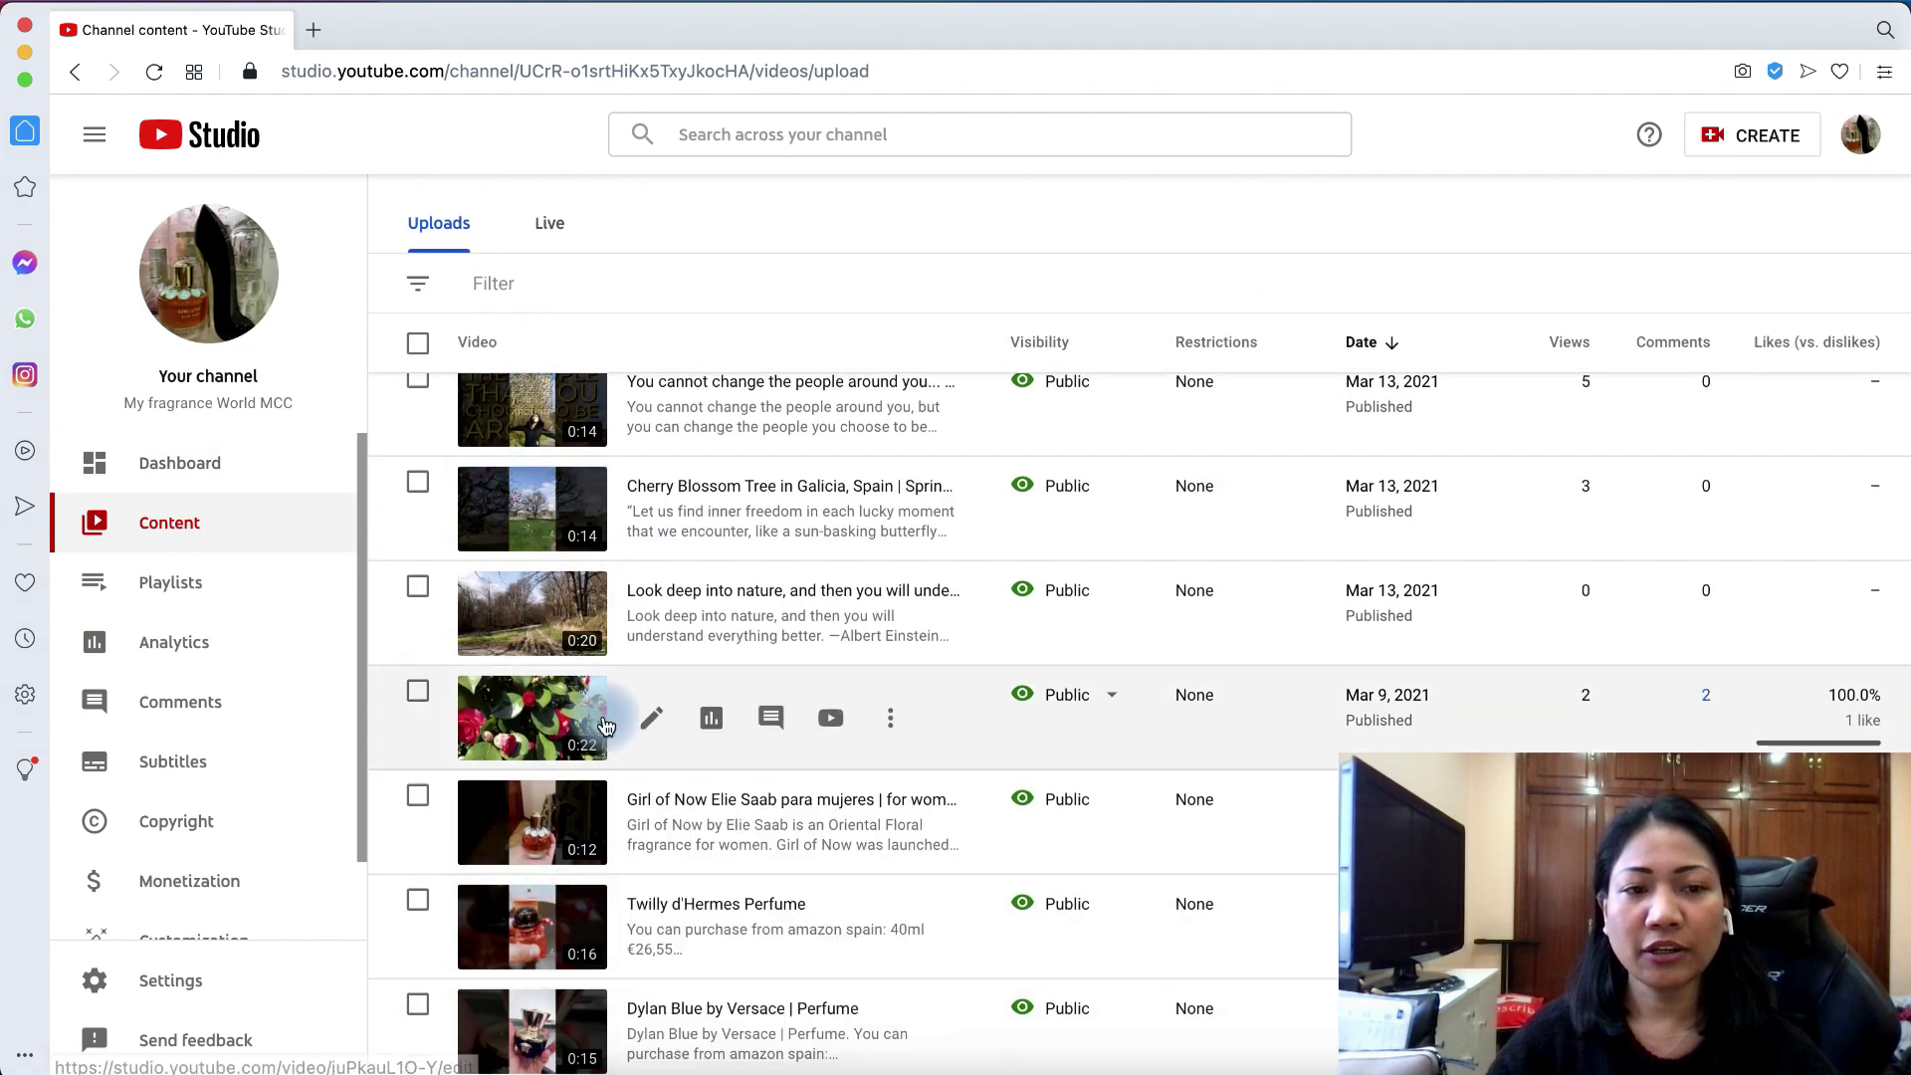
{"action": "scroll", "coordinate": [637, 617], "scroll_direction": "up", "scroll_amount": 2}
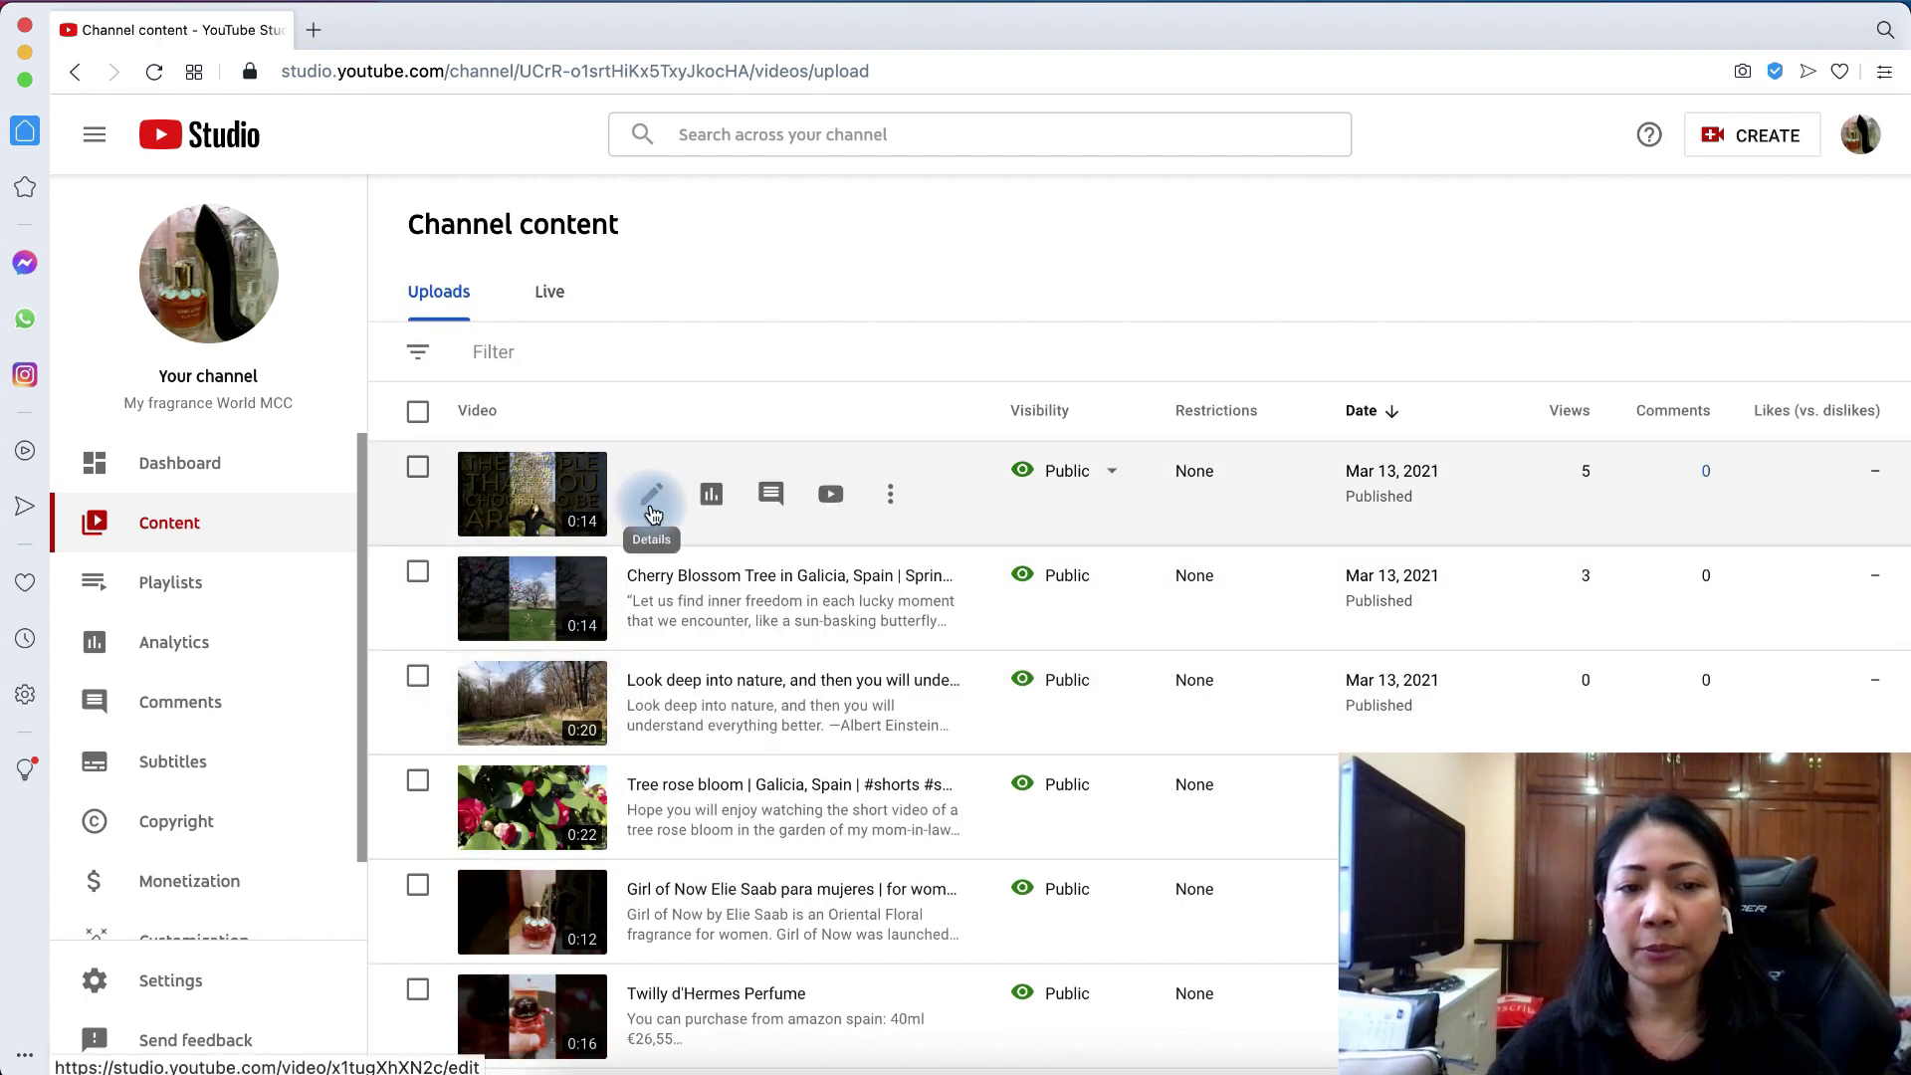
{"action": "left_click", "coordinate": [645, 494]}
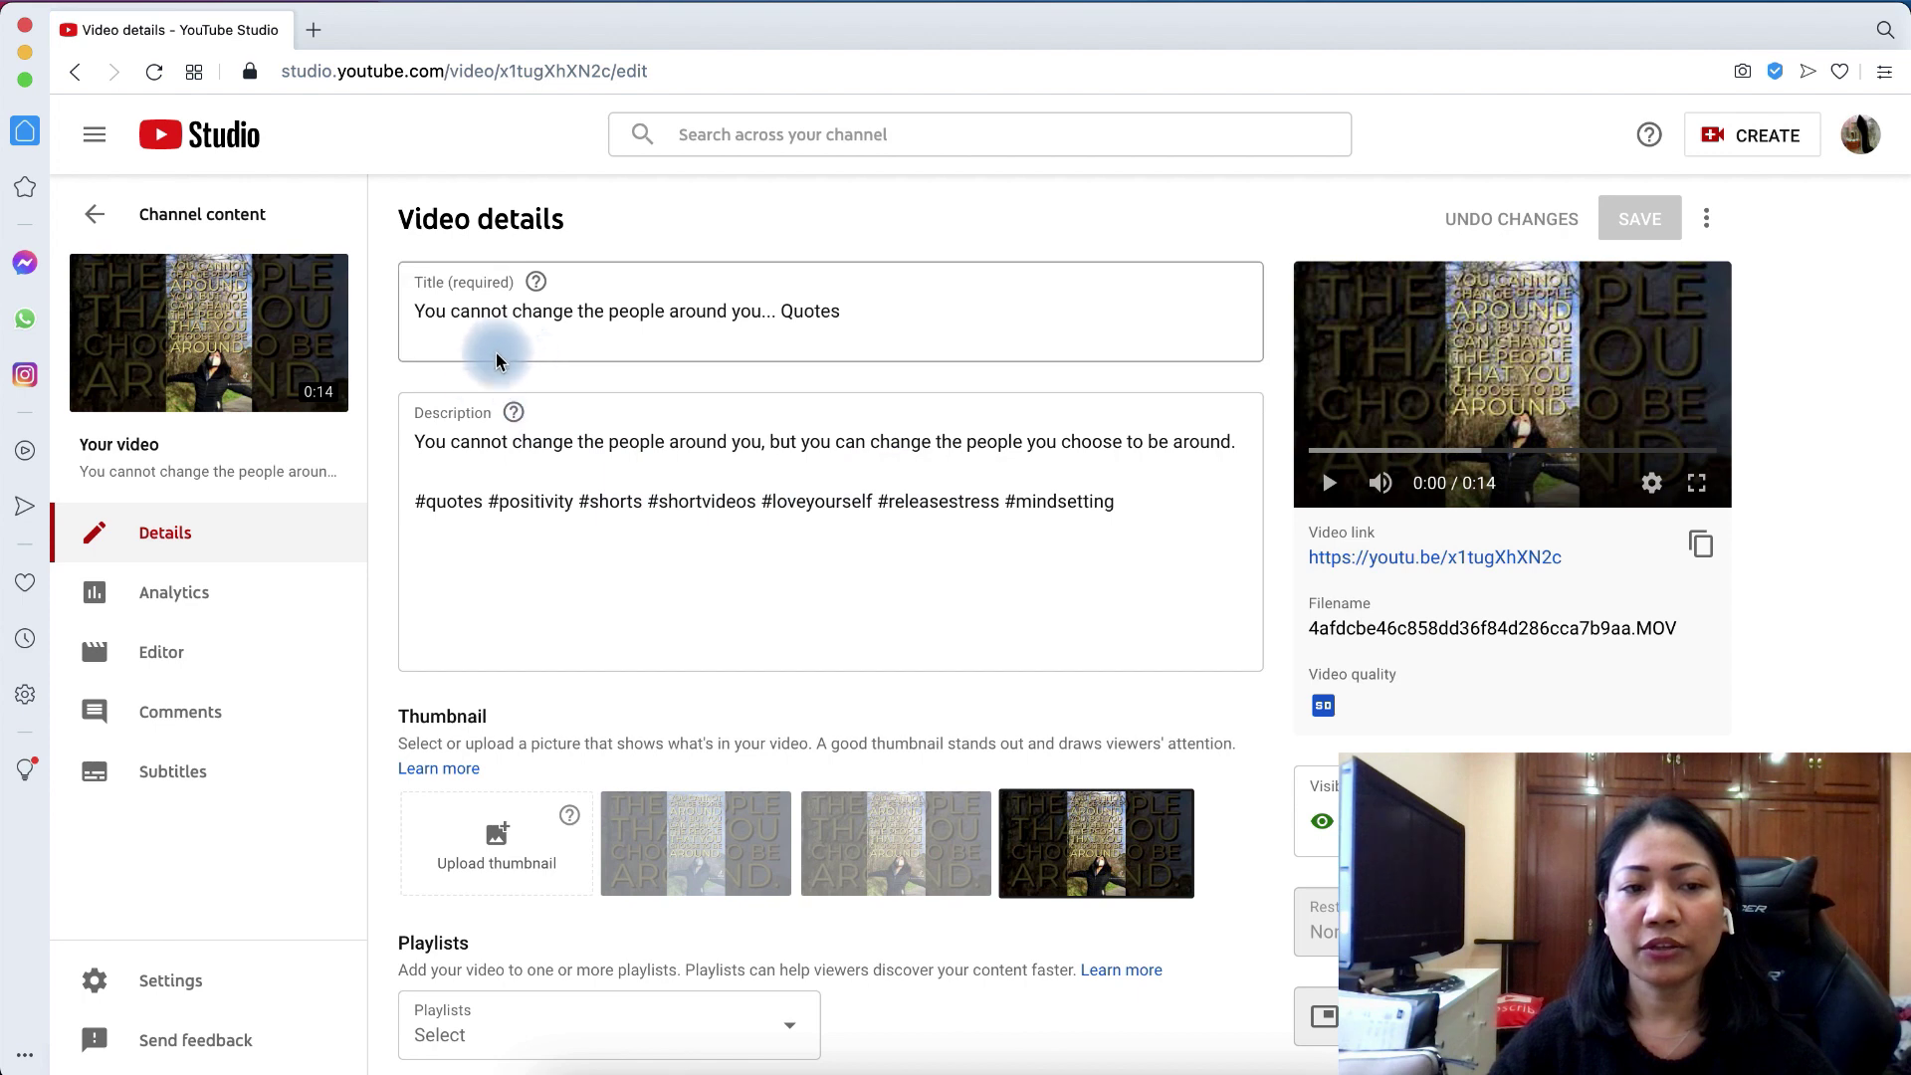
- Review the description hashtags, then expand the extra settings to show paid promotion and tags
{"action": "scroll", "coordinate": [482, 519], "scroll_direction": "down", "scroll_amount": 1}
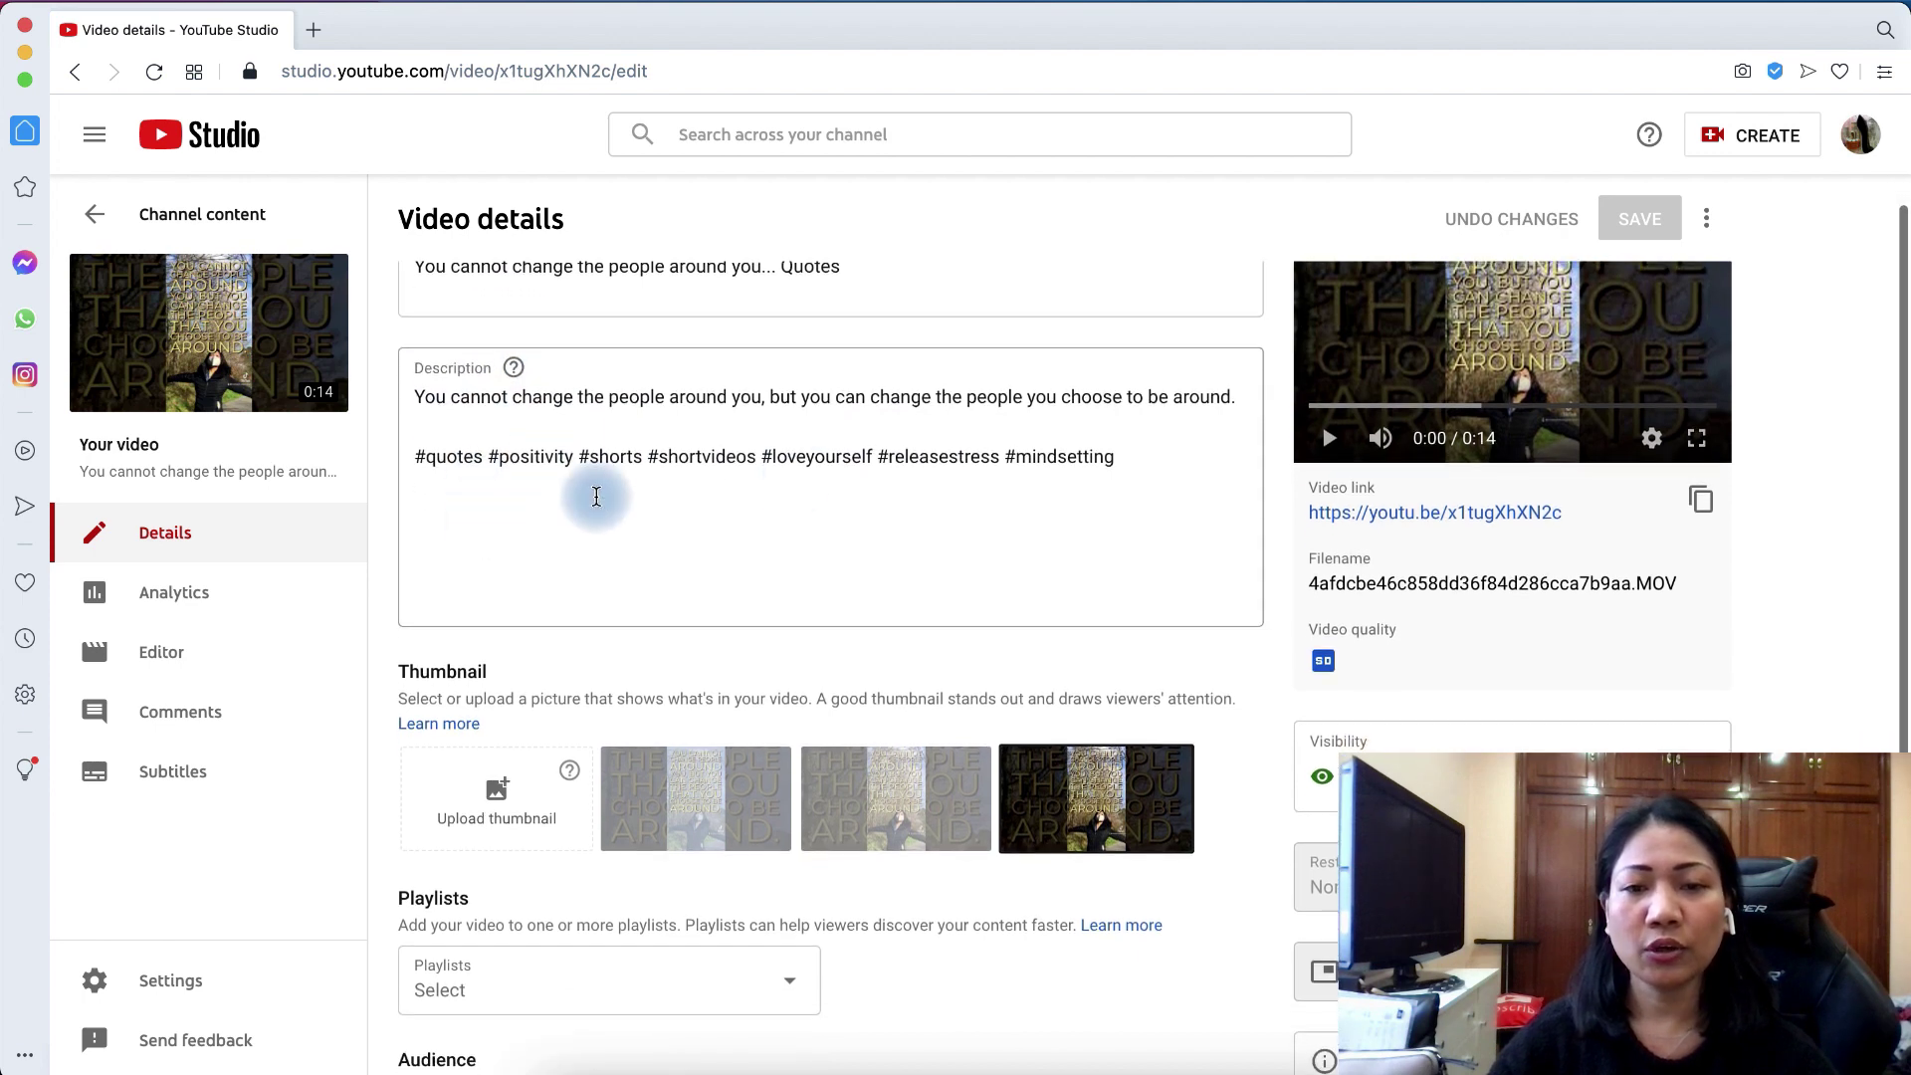
{"action": "left_click", "coordinate": [649, 482]}
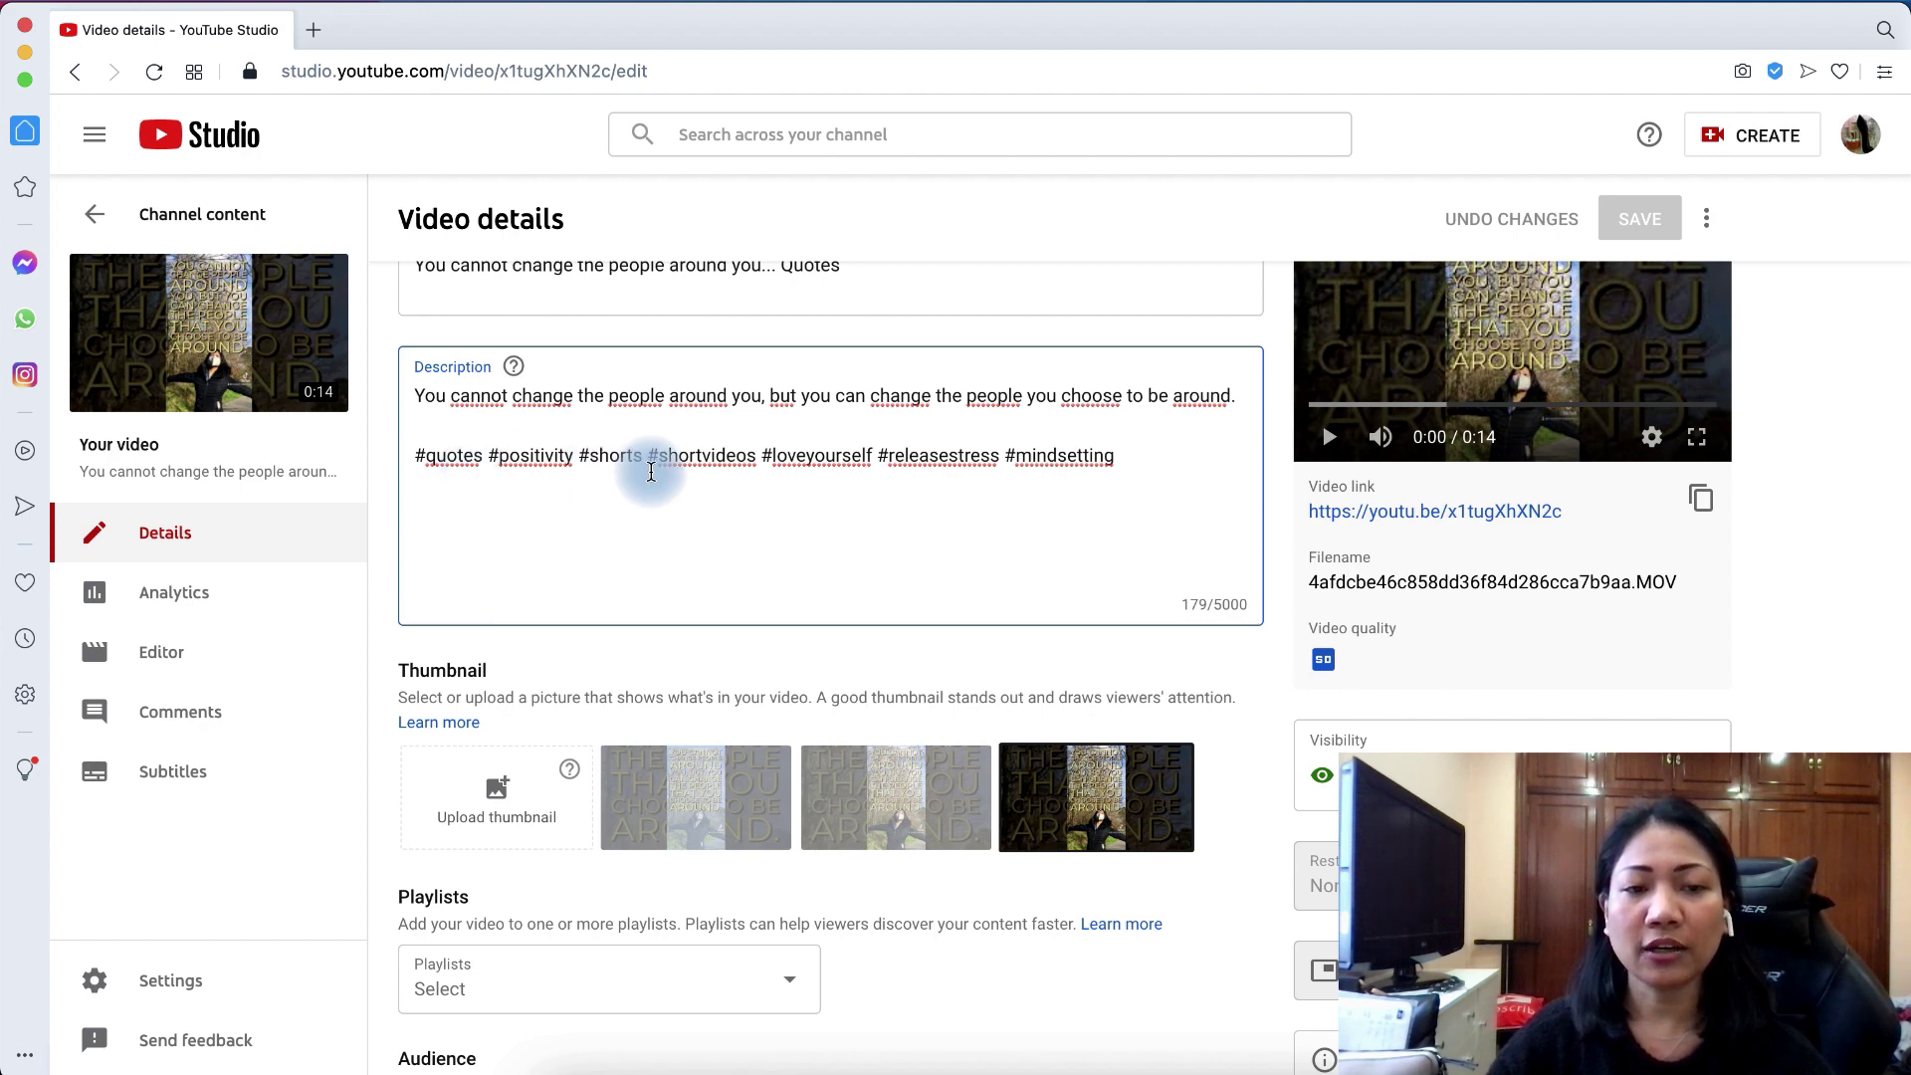
{"action": "scroll", "coordinate": [843, 945], "scroll_direction": "down", "scroll_amount": 7}
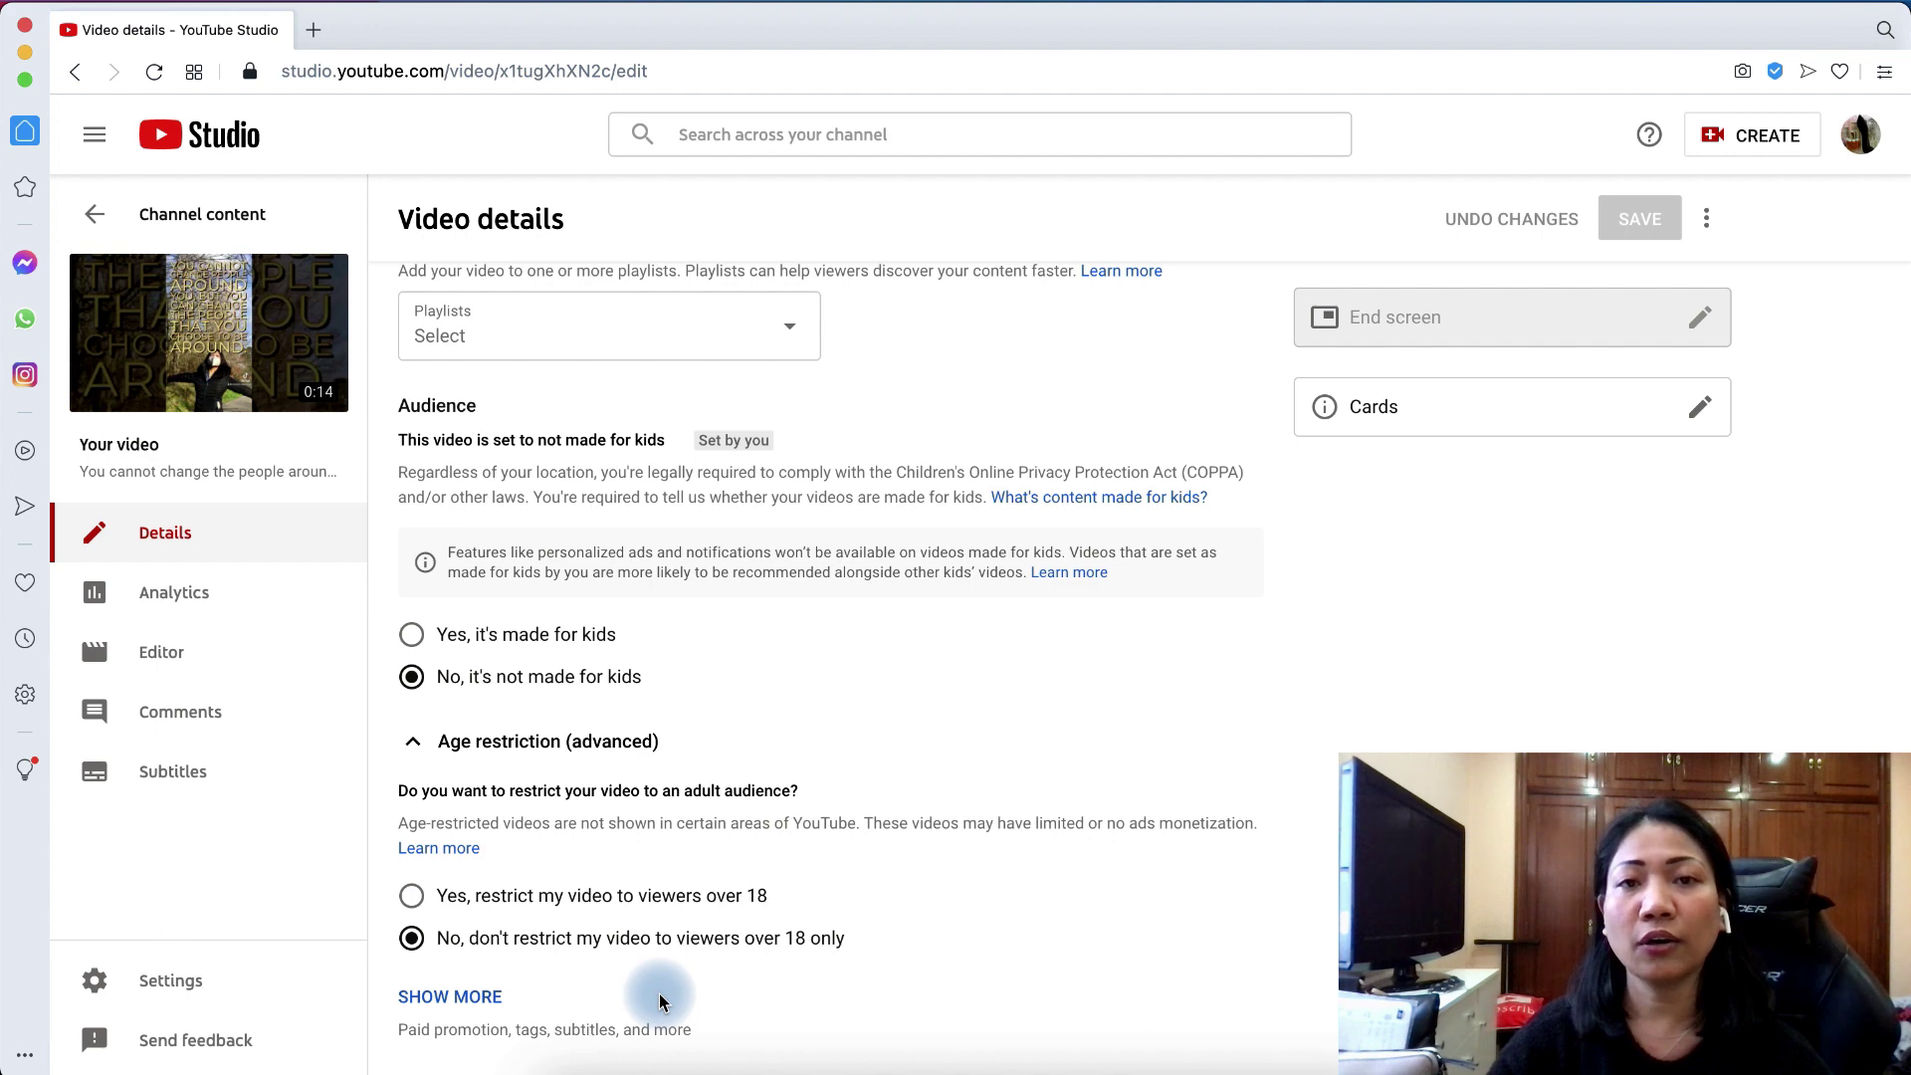
{"action": "left_click", "coordinate": [460, 996]}
{"action": "scroll", "coordinate": [836, 895], "scroll_direction": "down", "scroll_amount": 7}
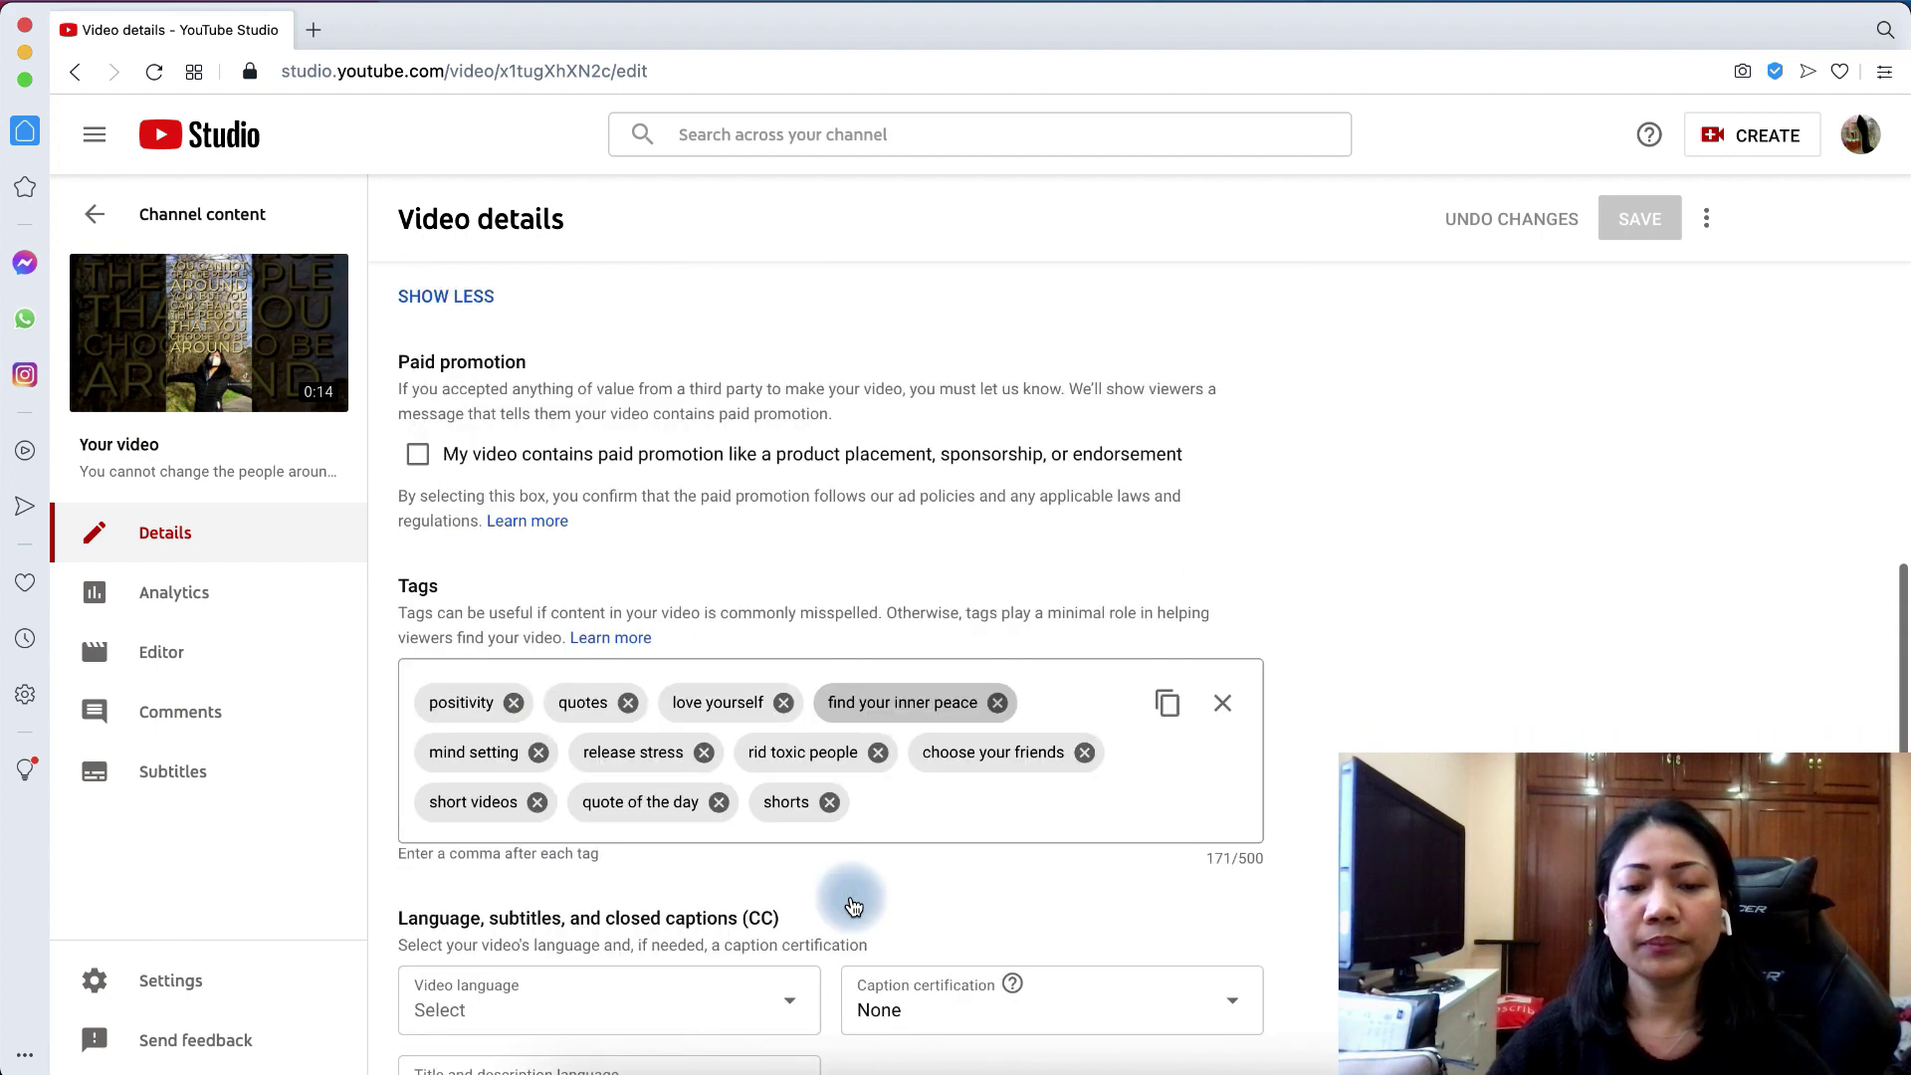
- Set the video location to Philippines using the 'phi' search, and save
{"action": "scroll", "coordinate": [853, 905], "scroll_direction": "down", "scroll_amount": 10}
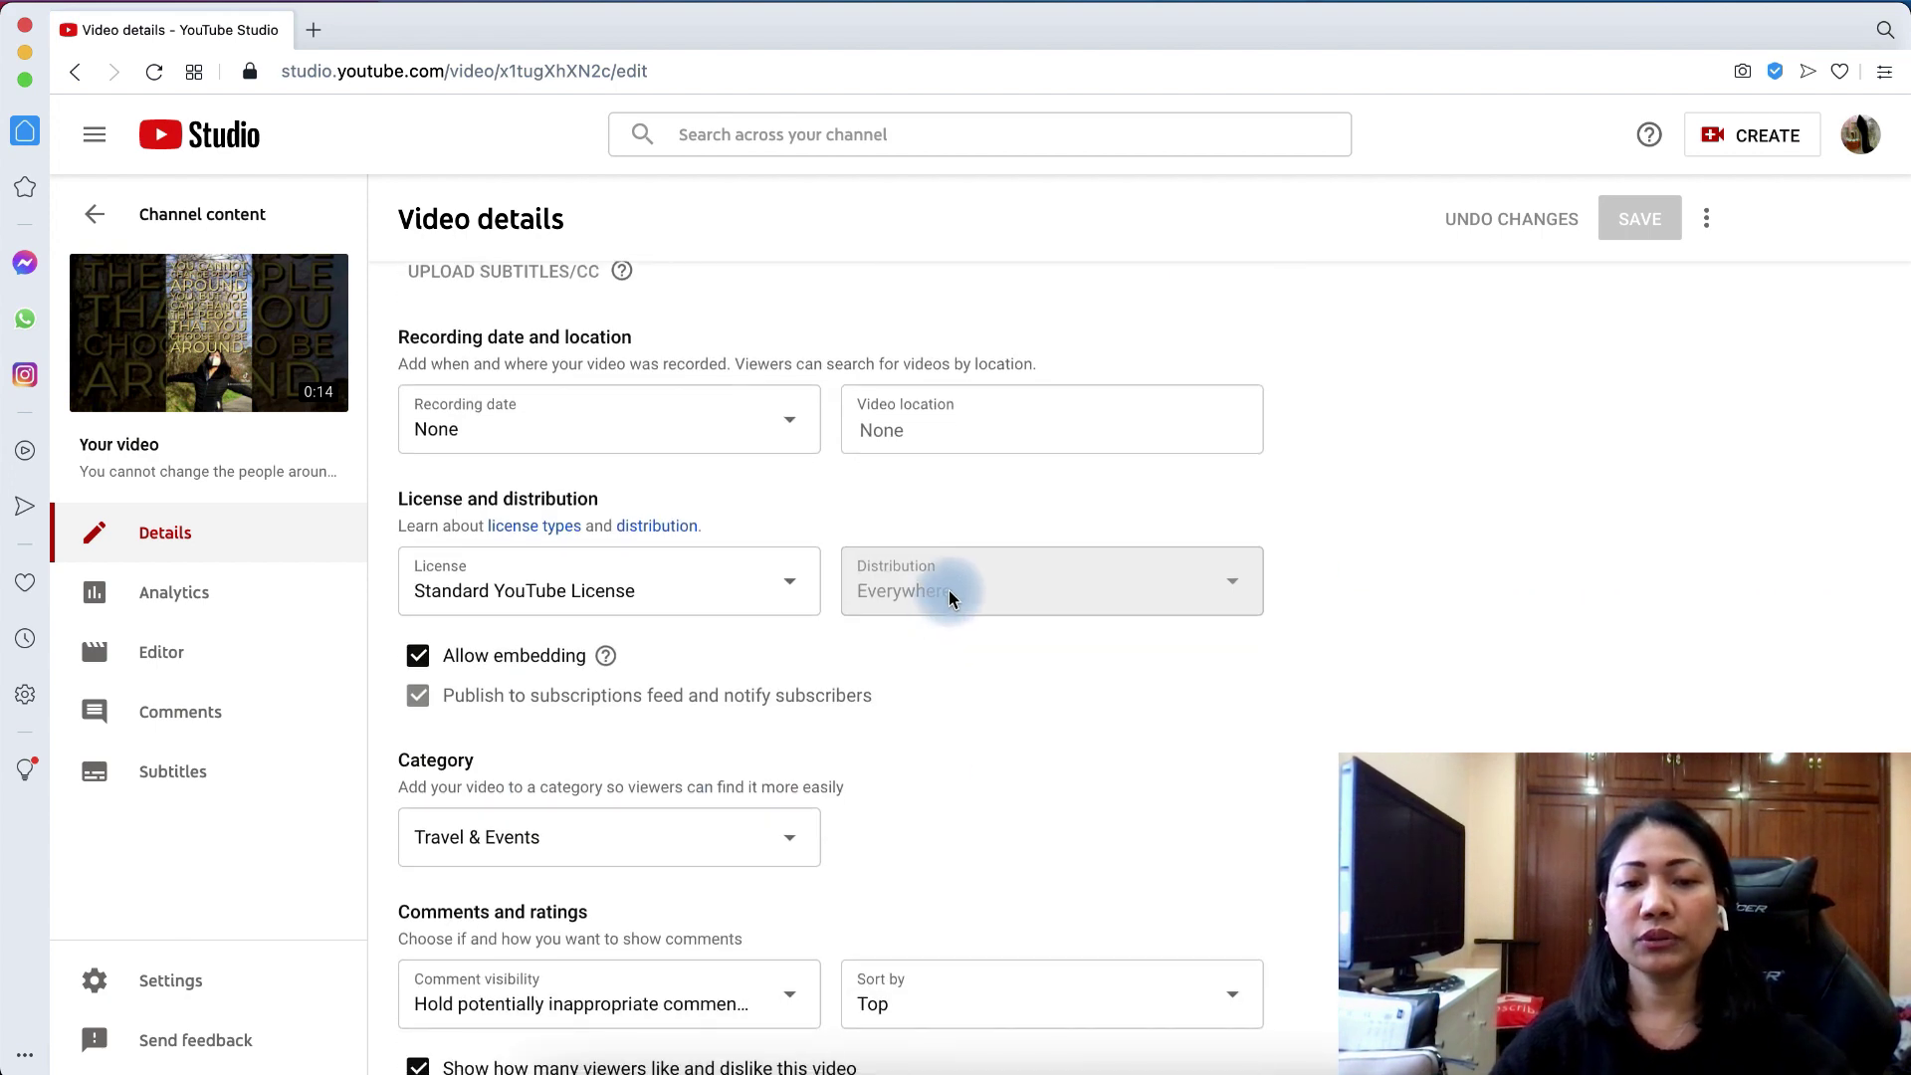
{"action": "left_click", "coordinate": [981, 433]}
{"action": "type", "text": "p"}
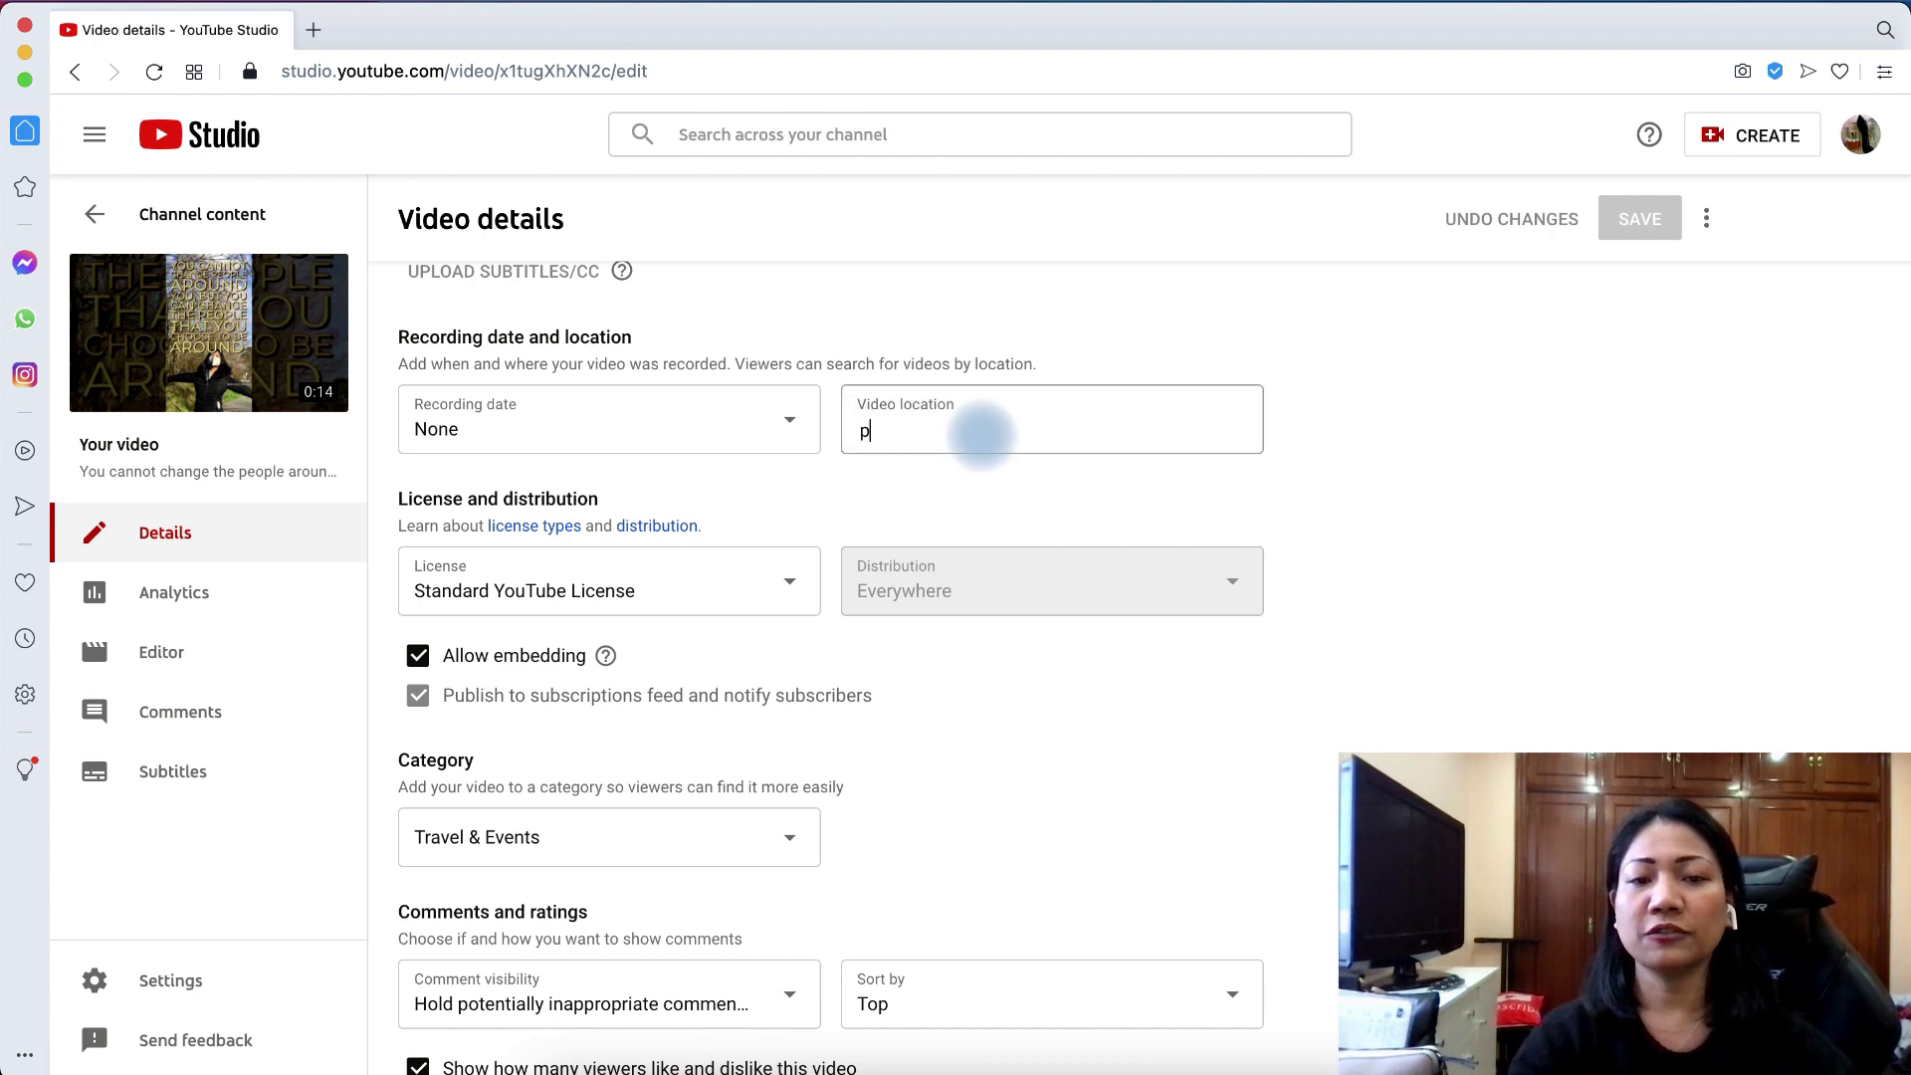
{"action": "type", "text": "hi"}
{"action": "left_click", "coordinate": [970, 531]}
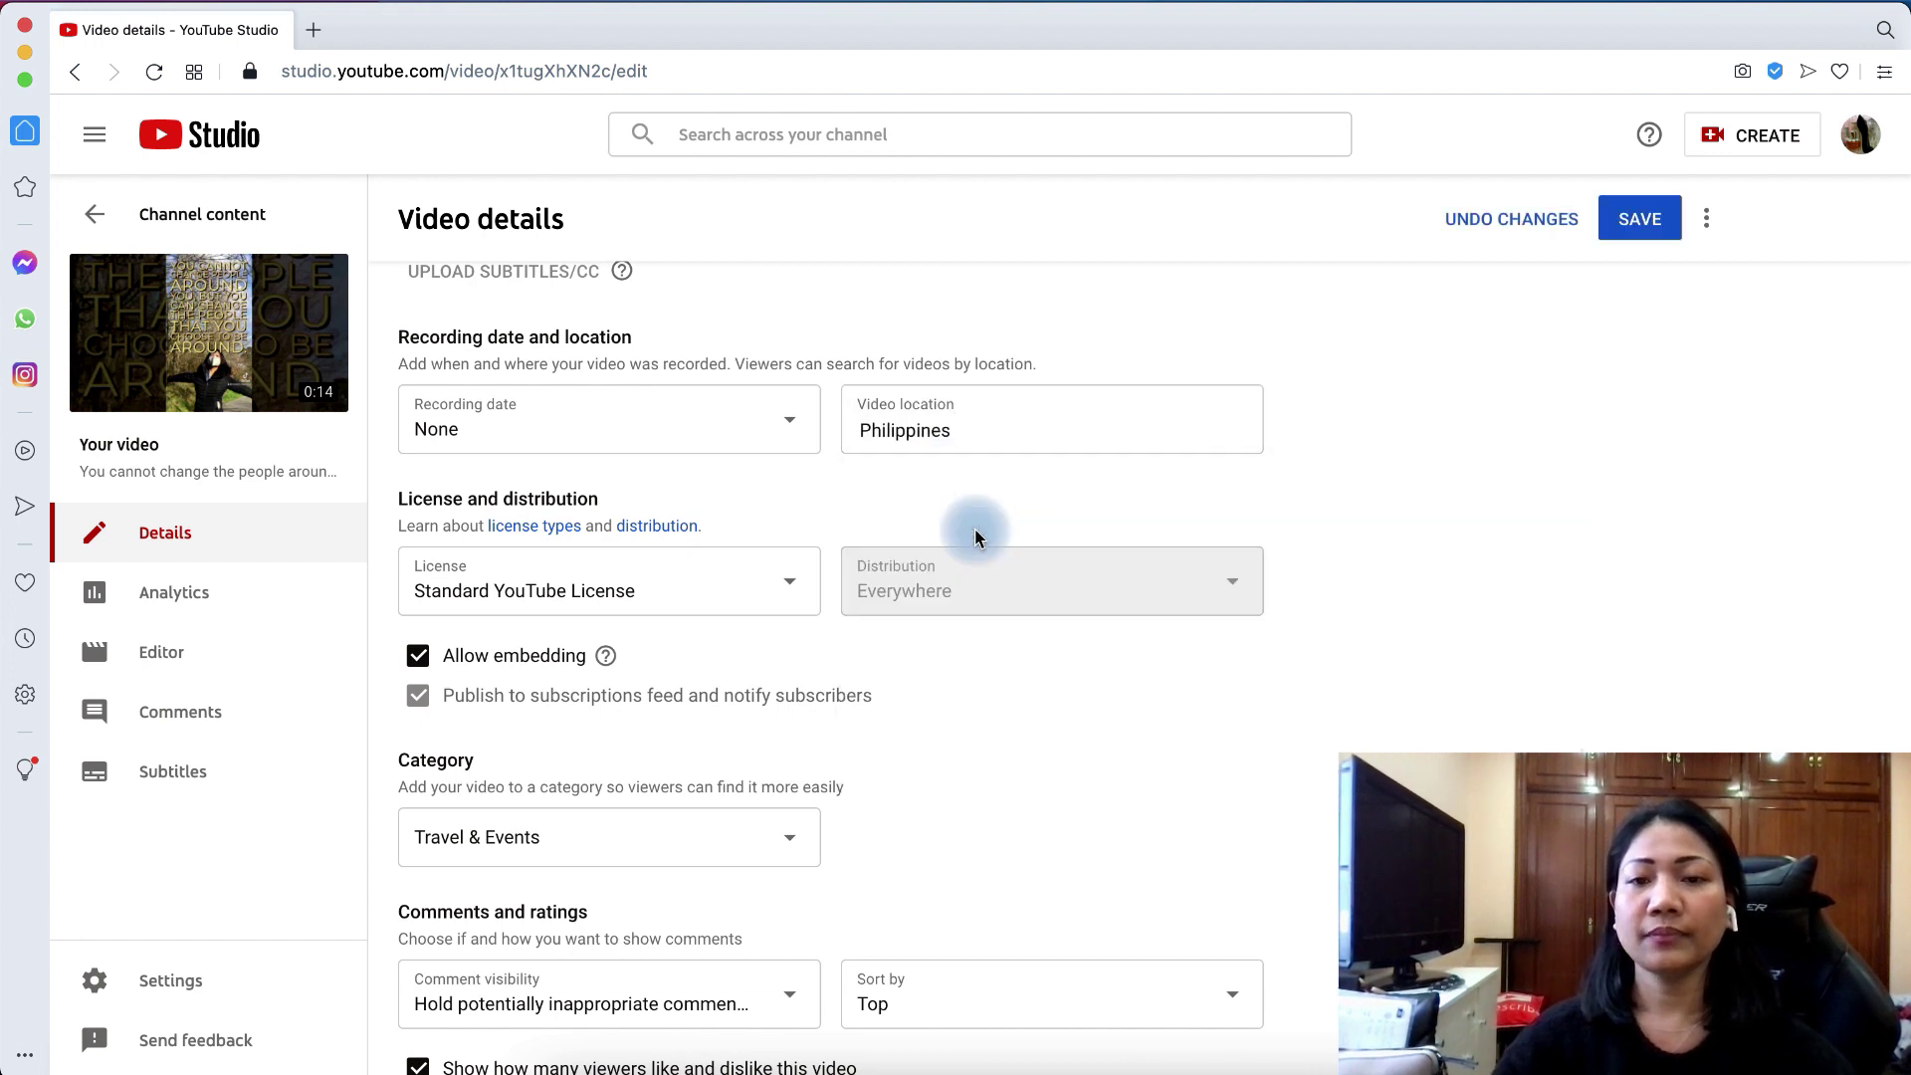
{"action": "left_click", "coordinate": [1637, 218]}
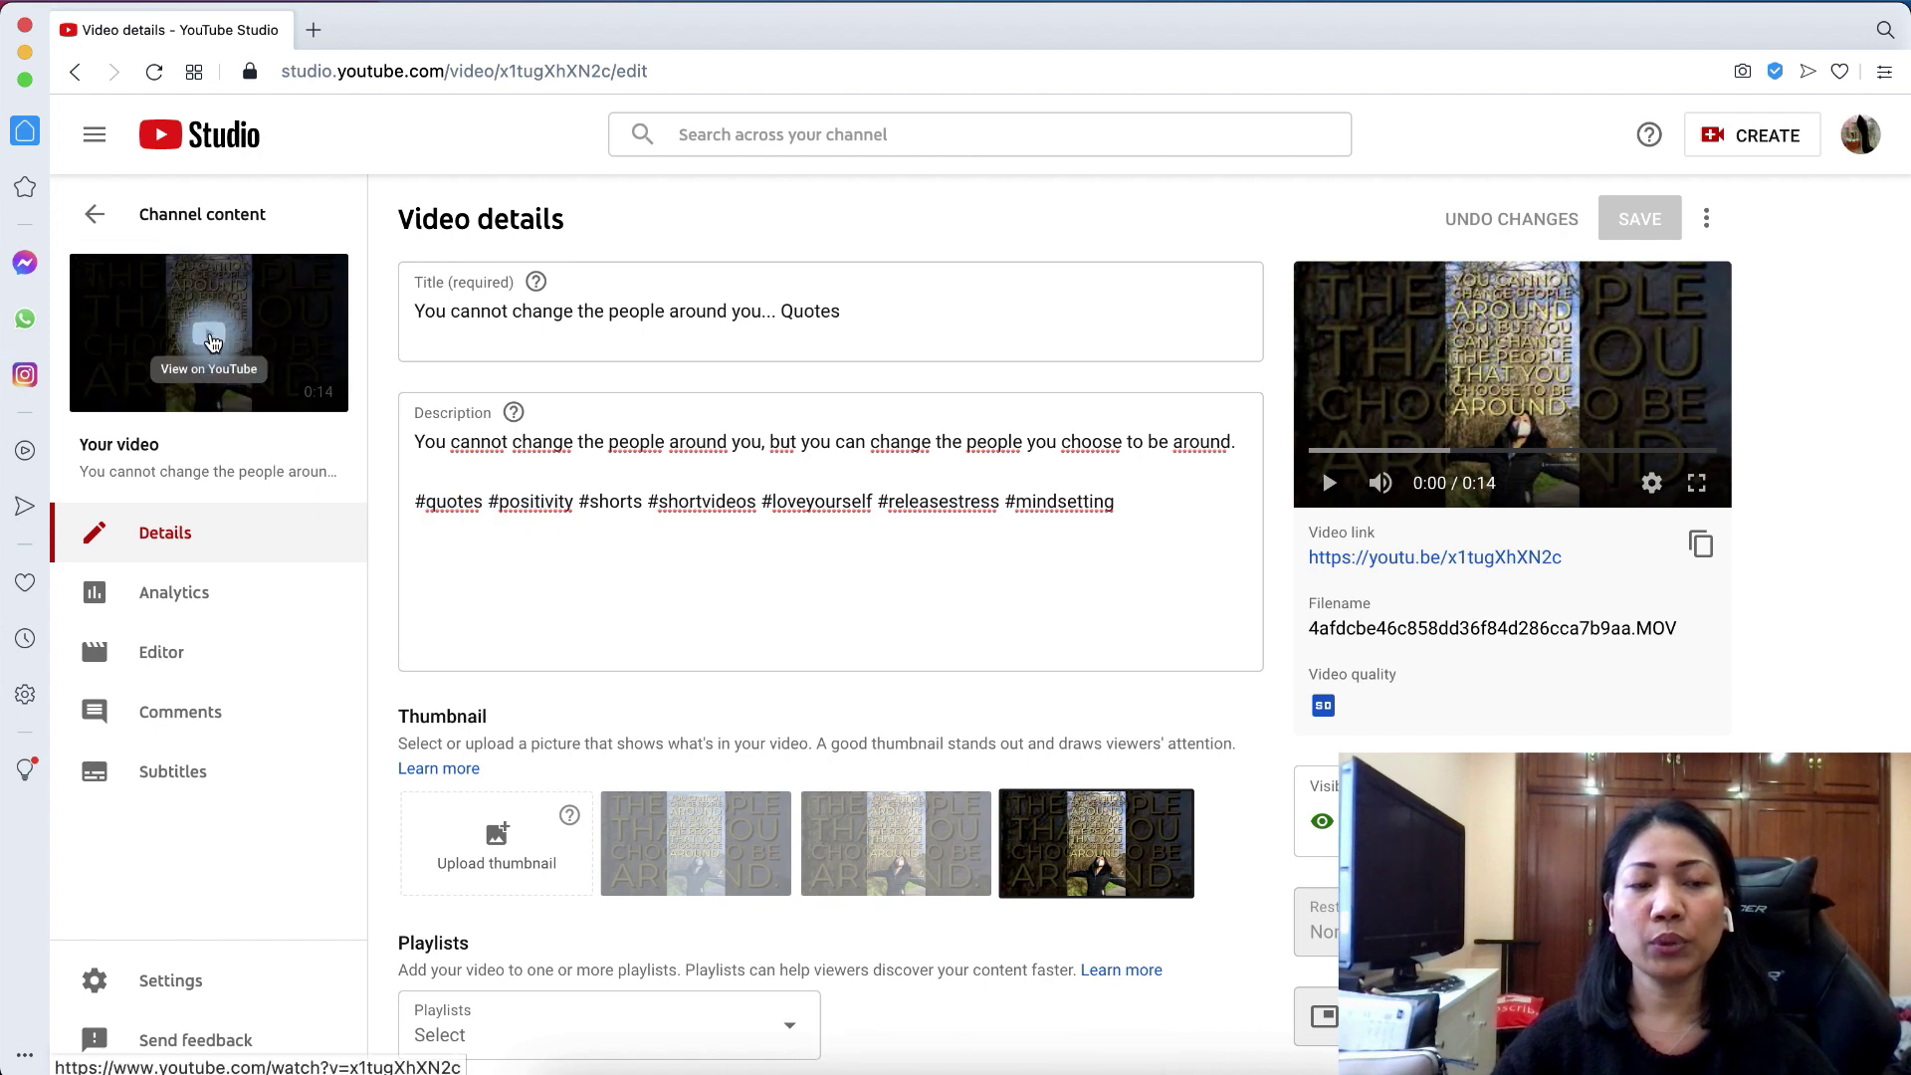
{"action": "left_click", "coordinate": [209, 334]}
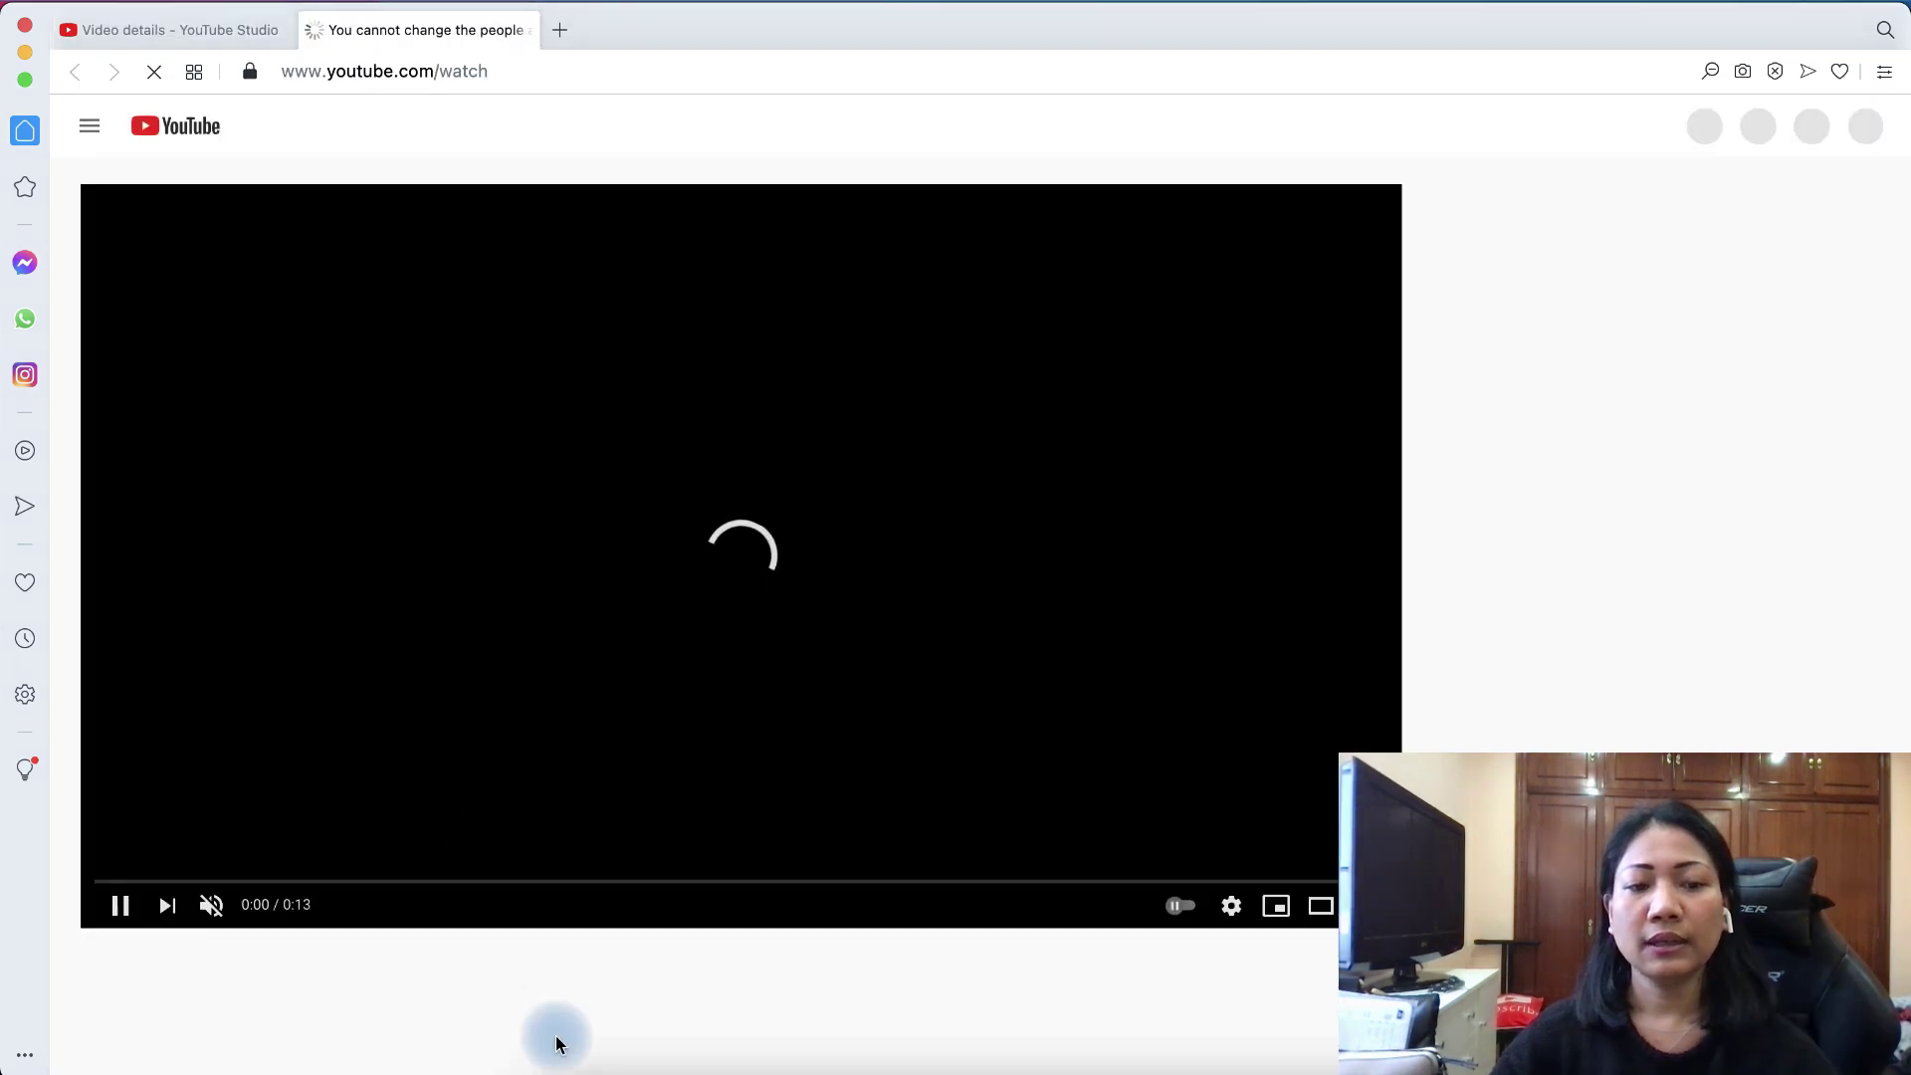
- Check that the watch page shows PHILIPPINES above the video title
{"action": "scroll", "coordinate": [550, 992], "scroll_direction": "down", "scroll_amount": 4}
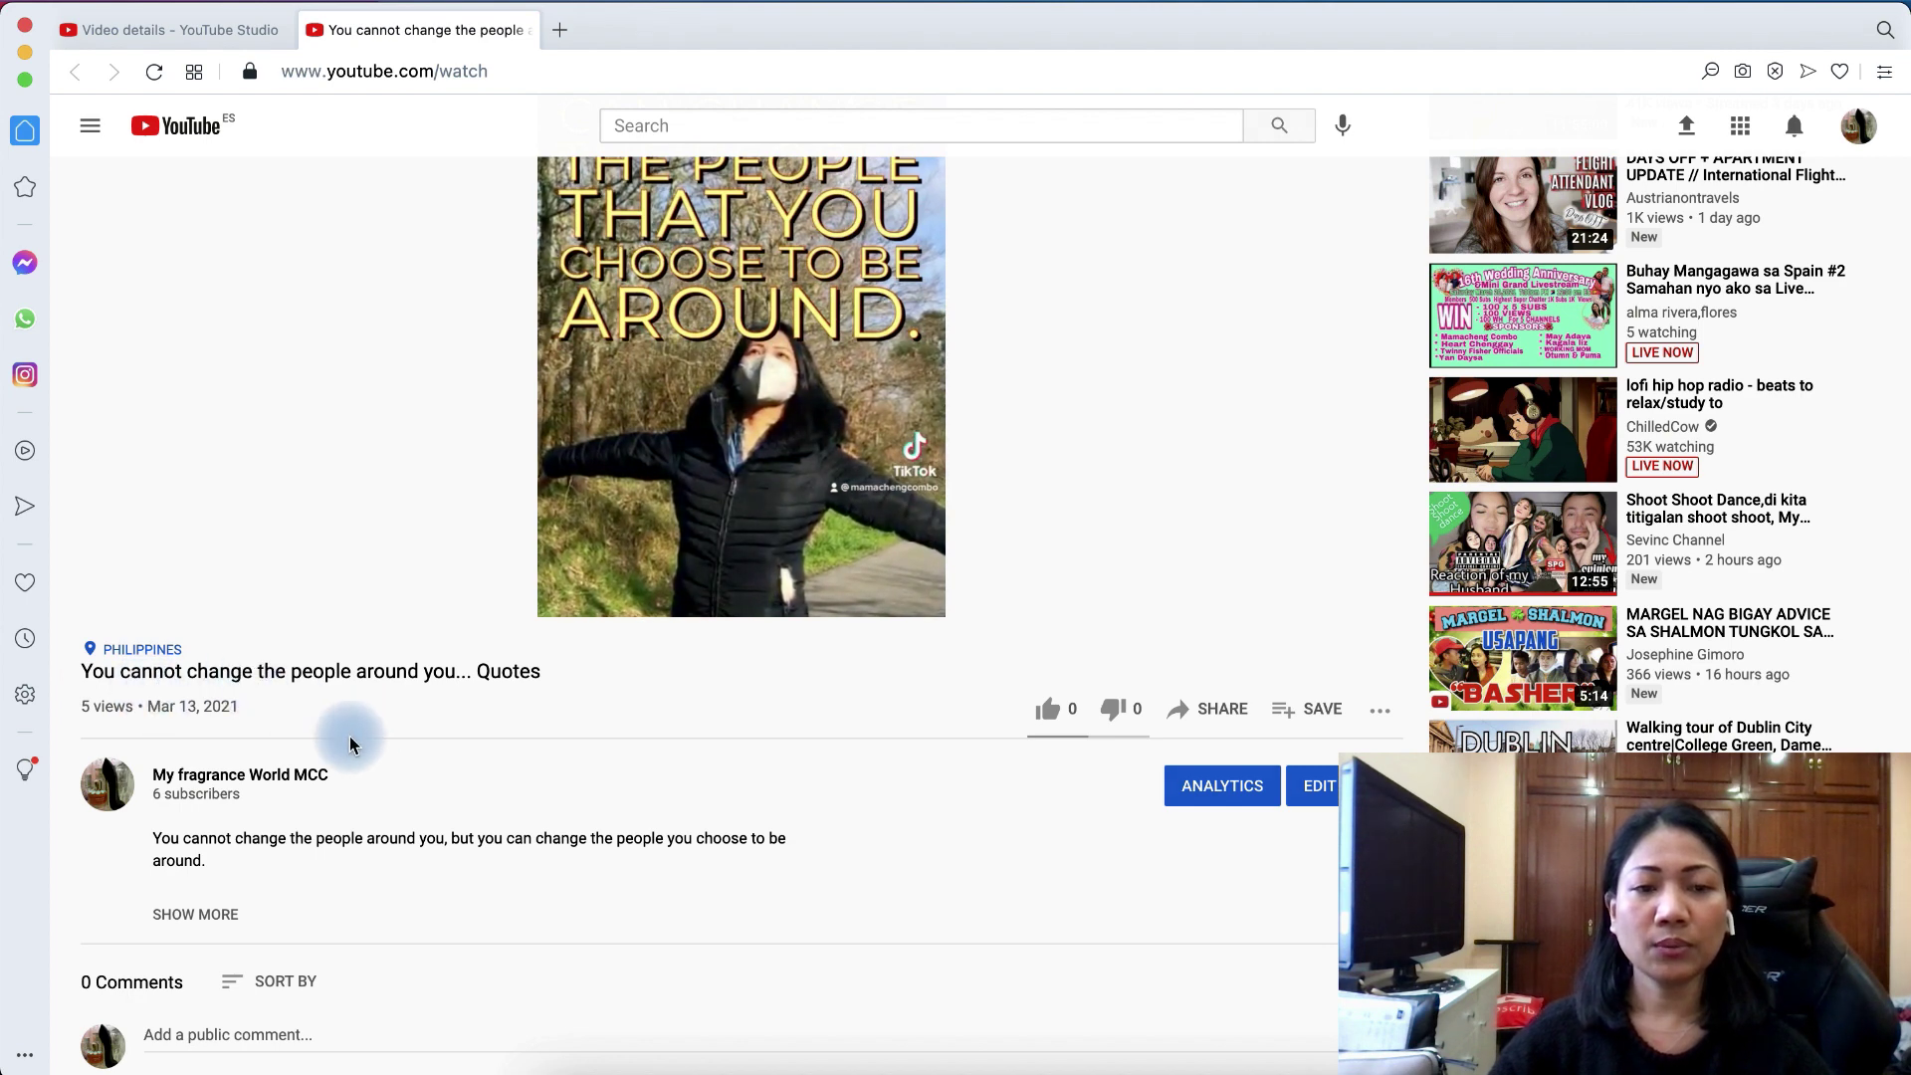
{"action": "mouse_move", "coordinate": [125, 589]}
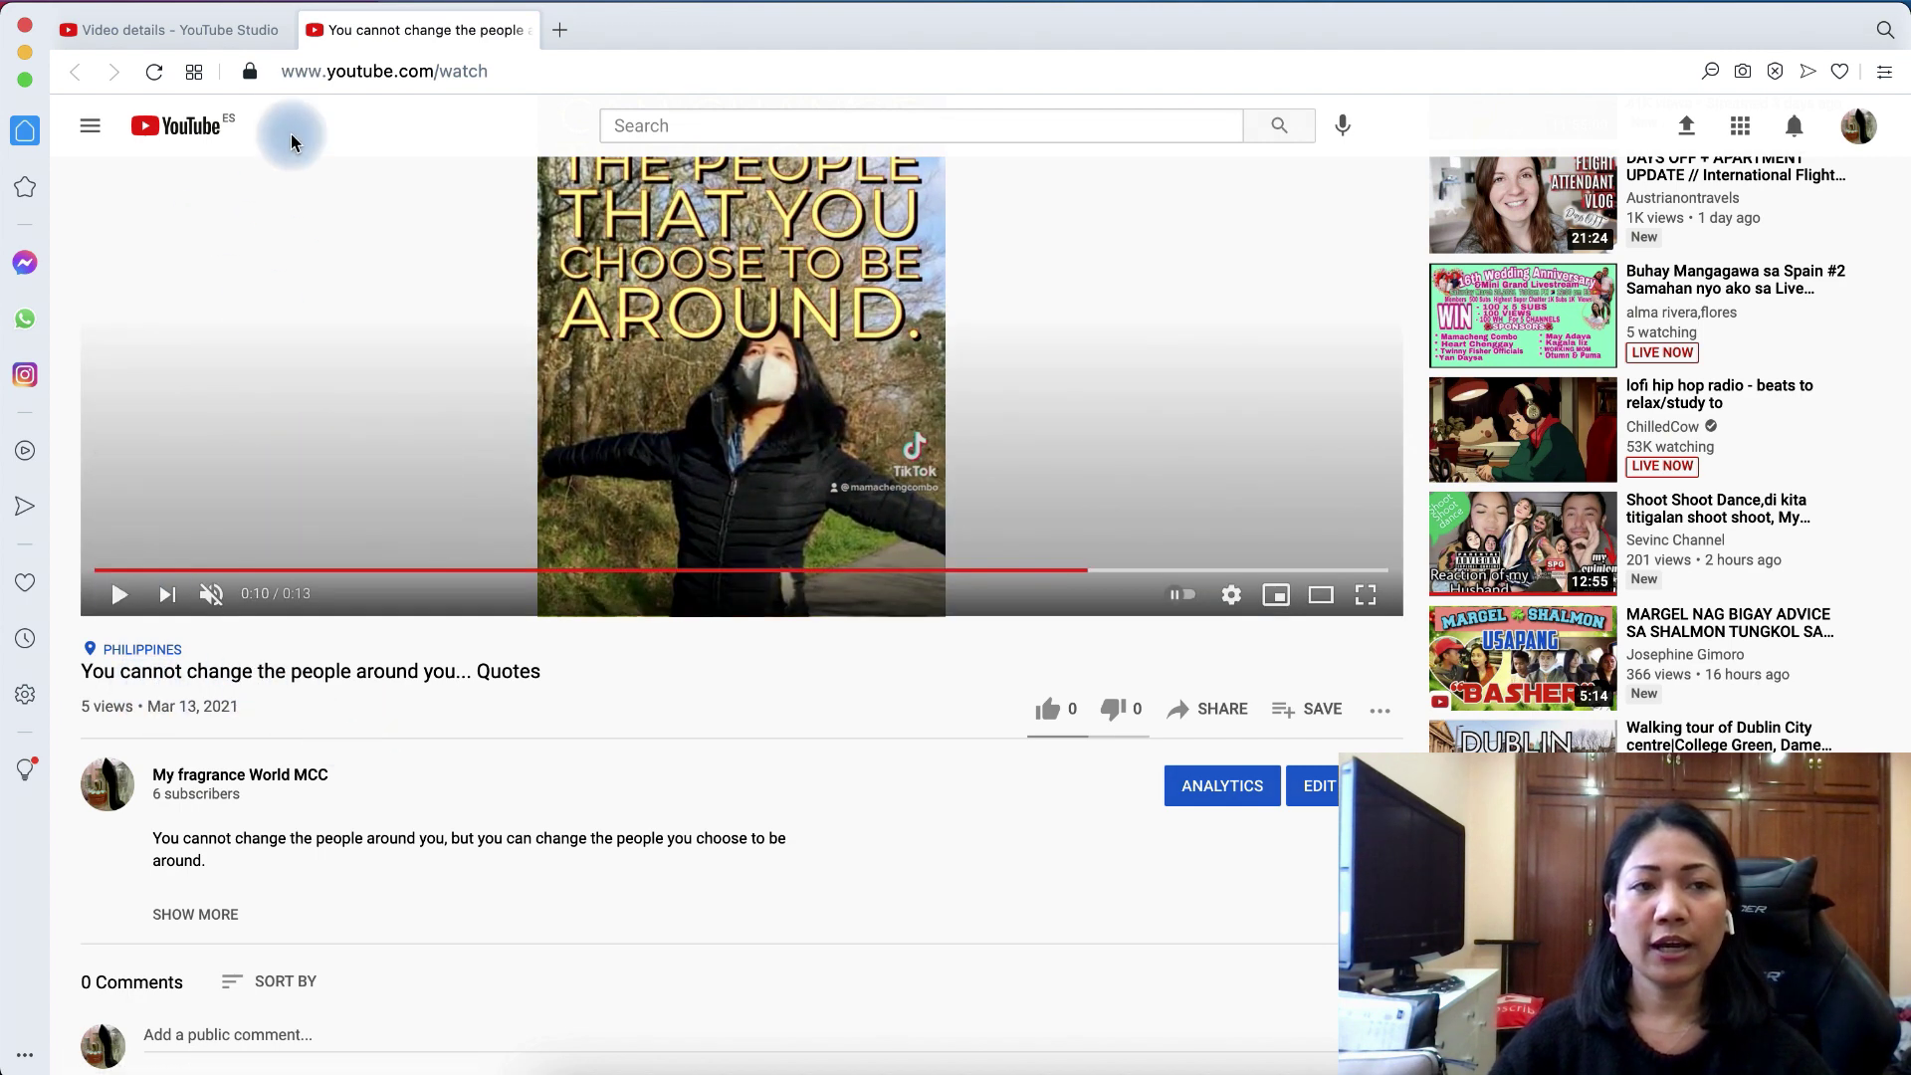
{"action": "left_click", "coordinate": [155, 29]}
- Clear the video location to None, save it, and close the old watch tab
{"action": "scroll", "coordinate": [784, 637], "scroll_direction": "down", "scroll_amount": 20}
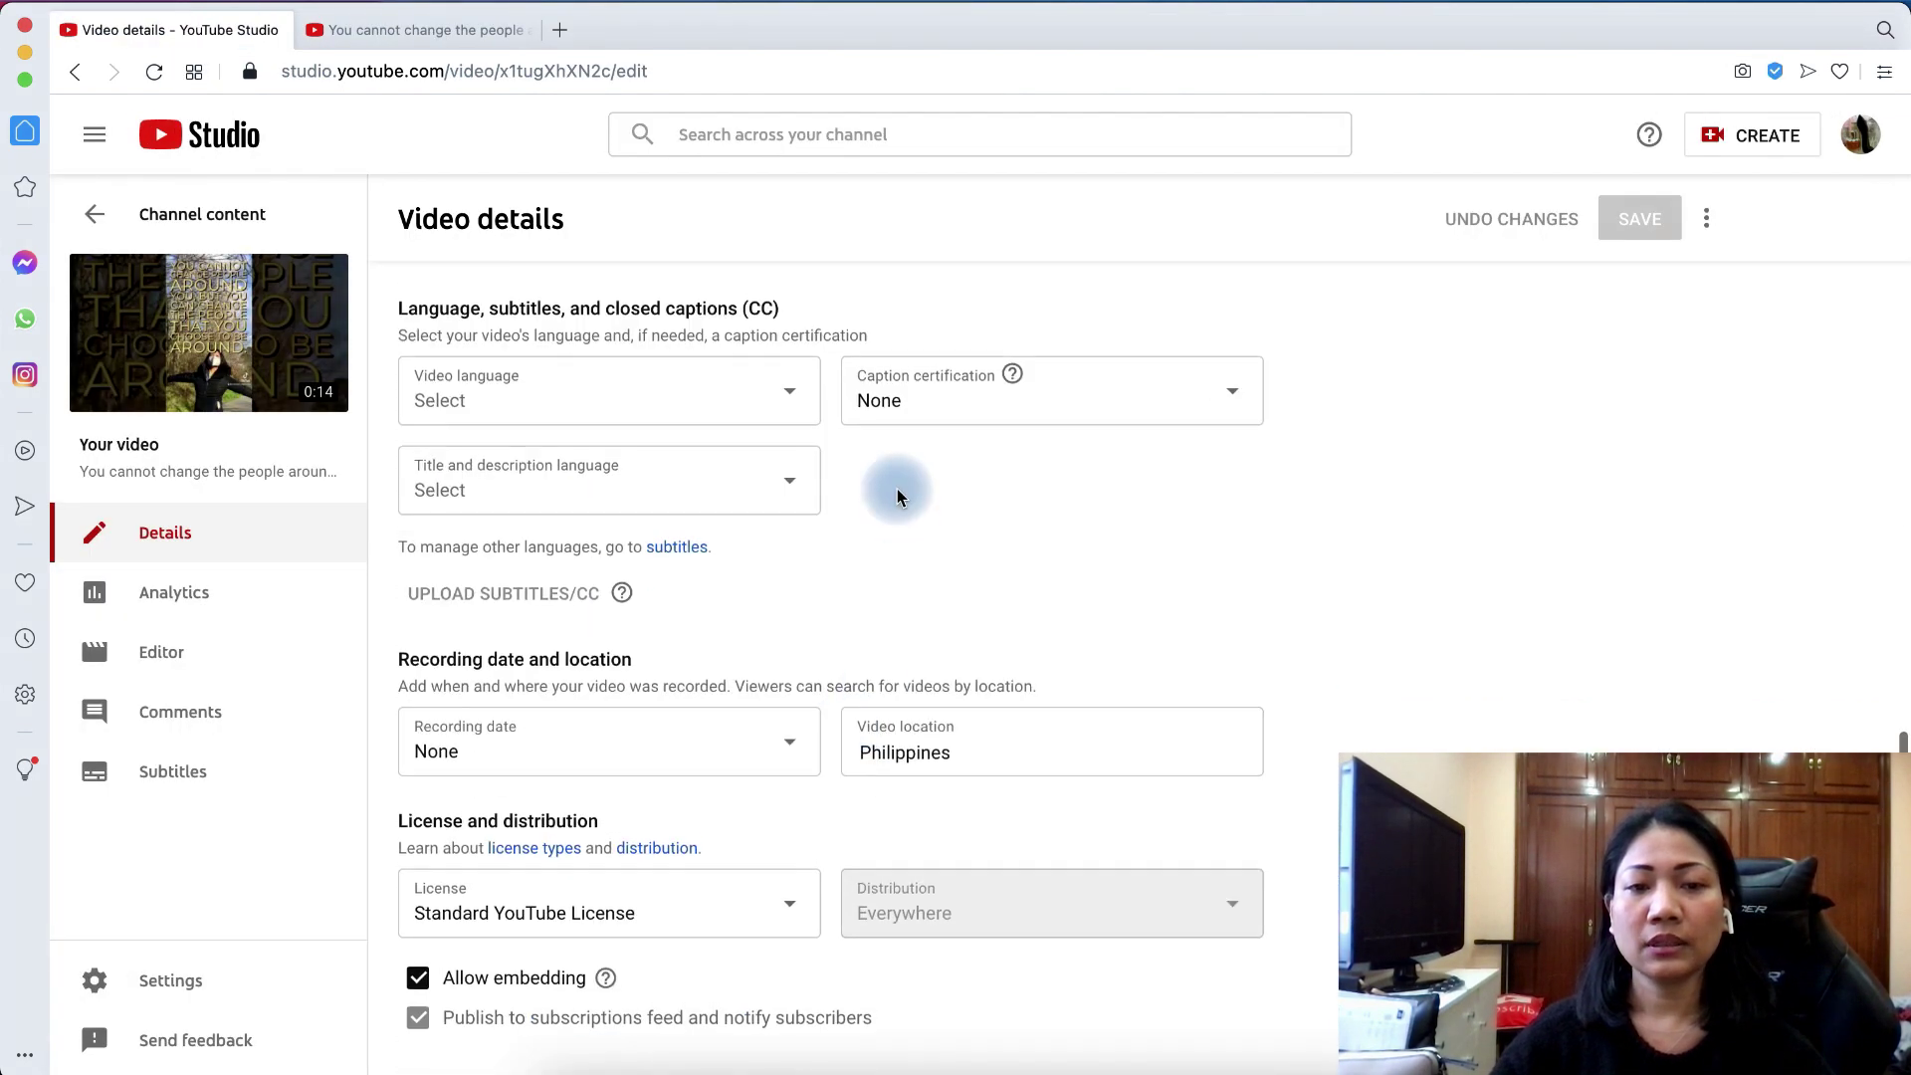
{"action": "left_click", "coordinate": [940, 756]}
{"action": "key", "text": "BackSpace"}
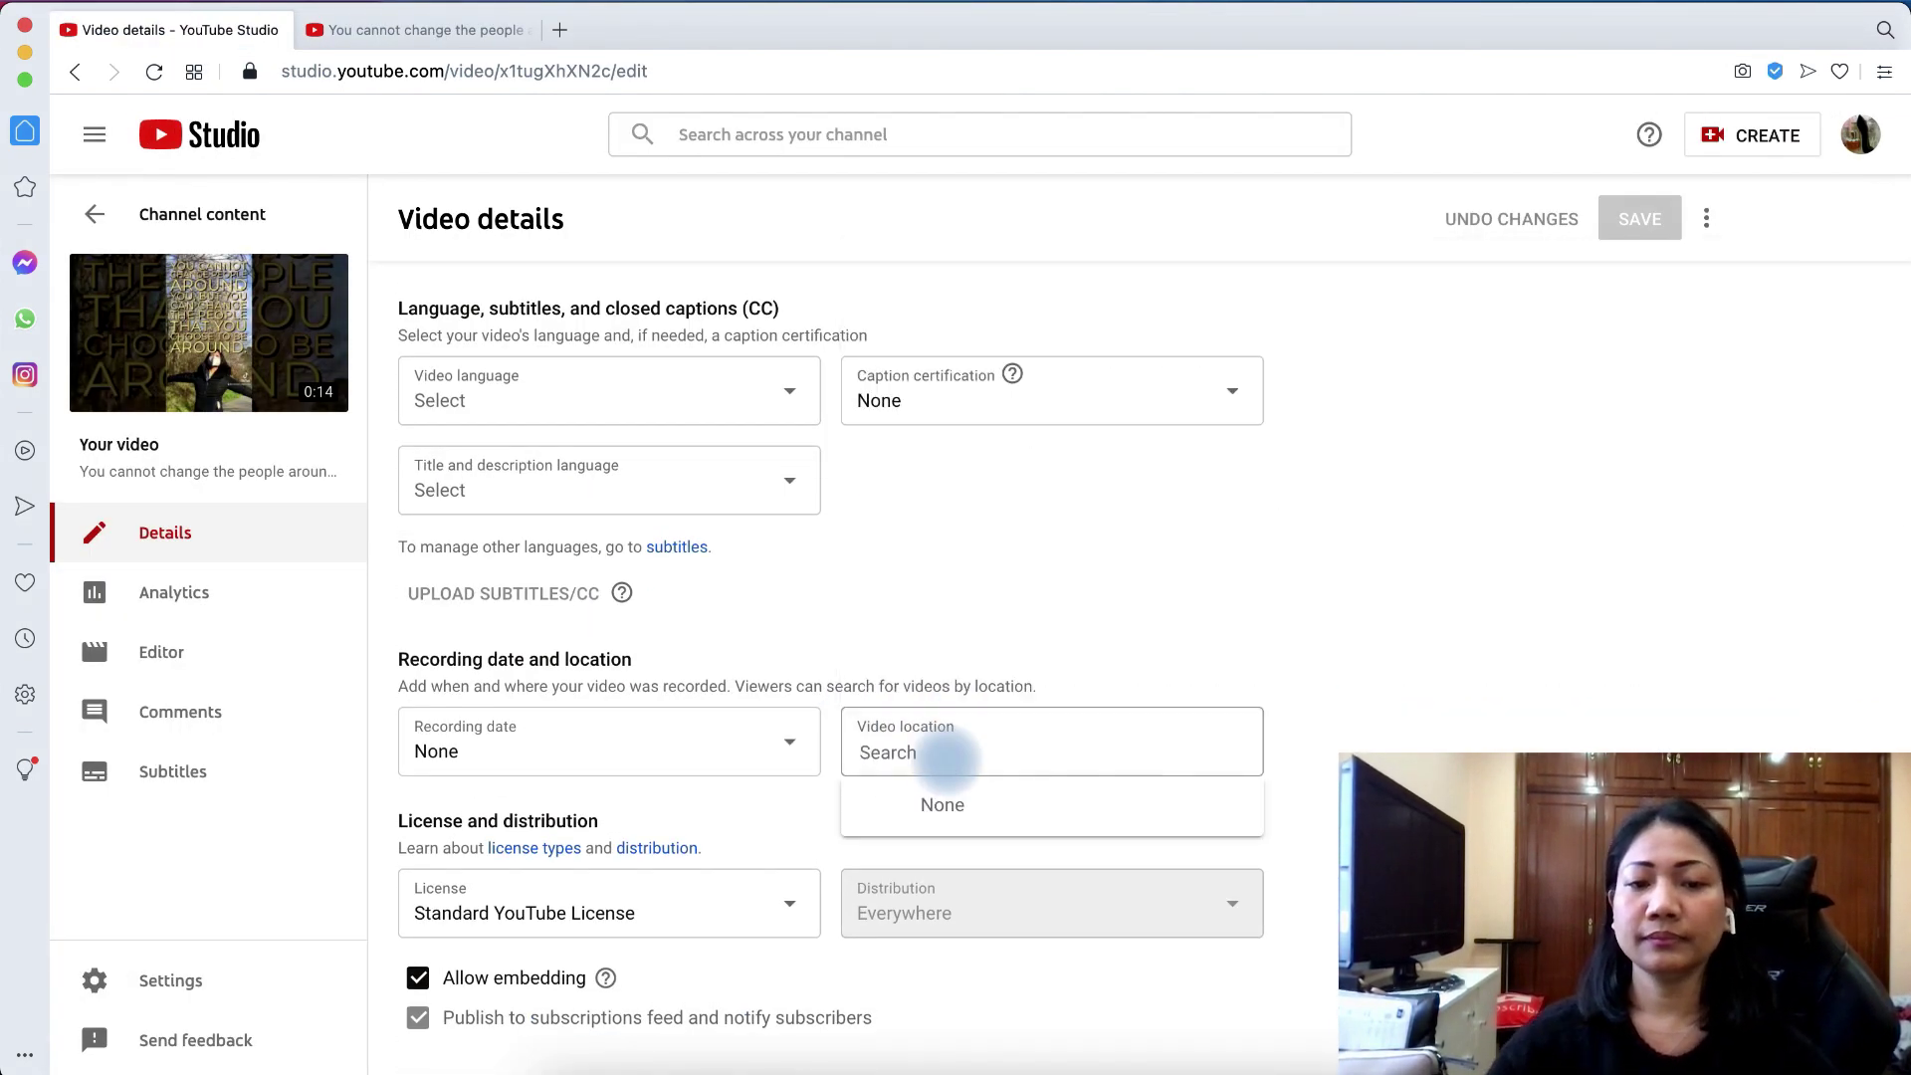
{"action": "left_click", "coordinate": [1000, 814]}
{"action": "left_click", "coordinate": [1637, 218]}
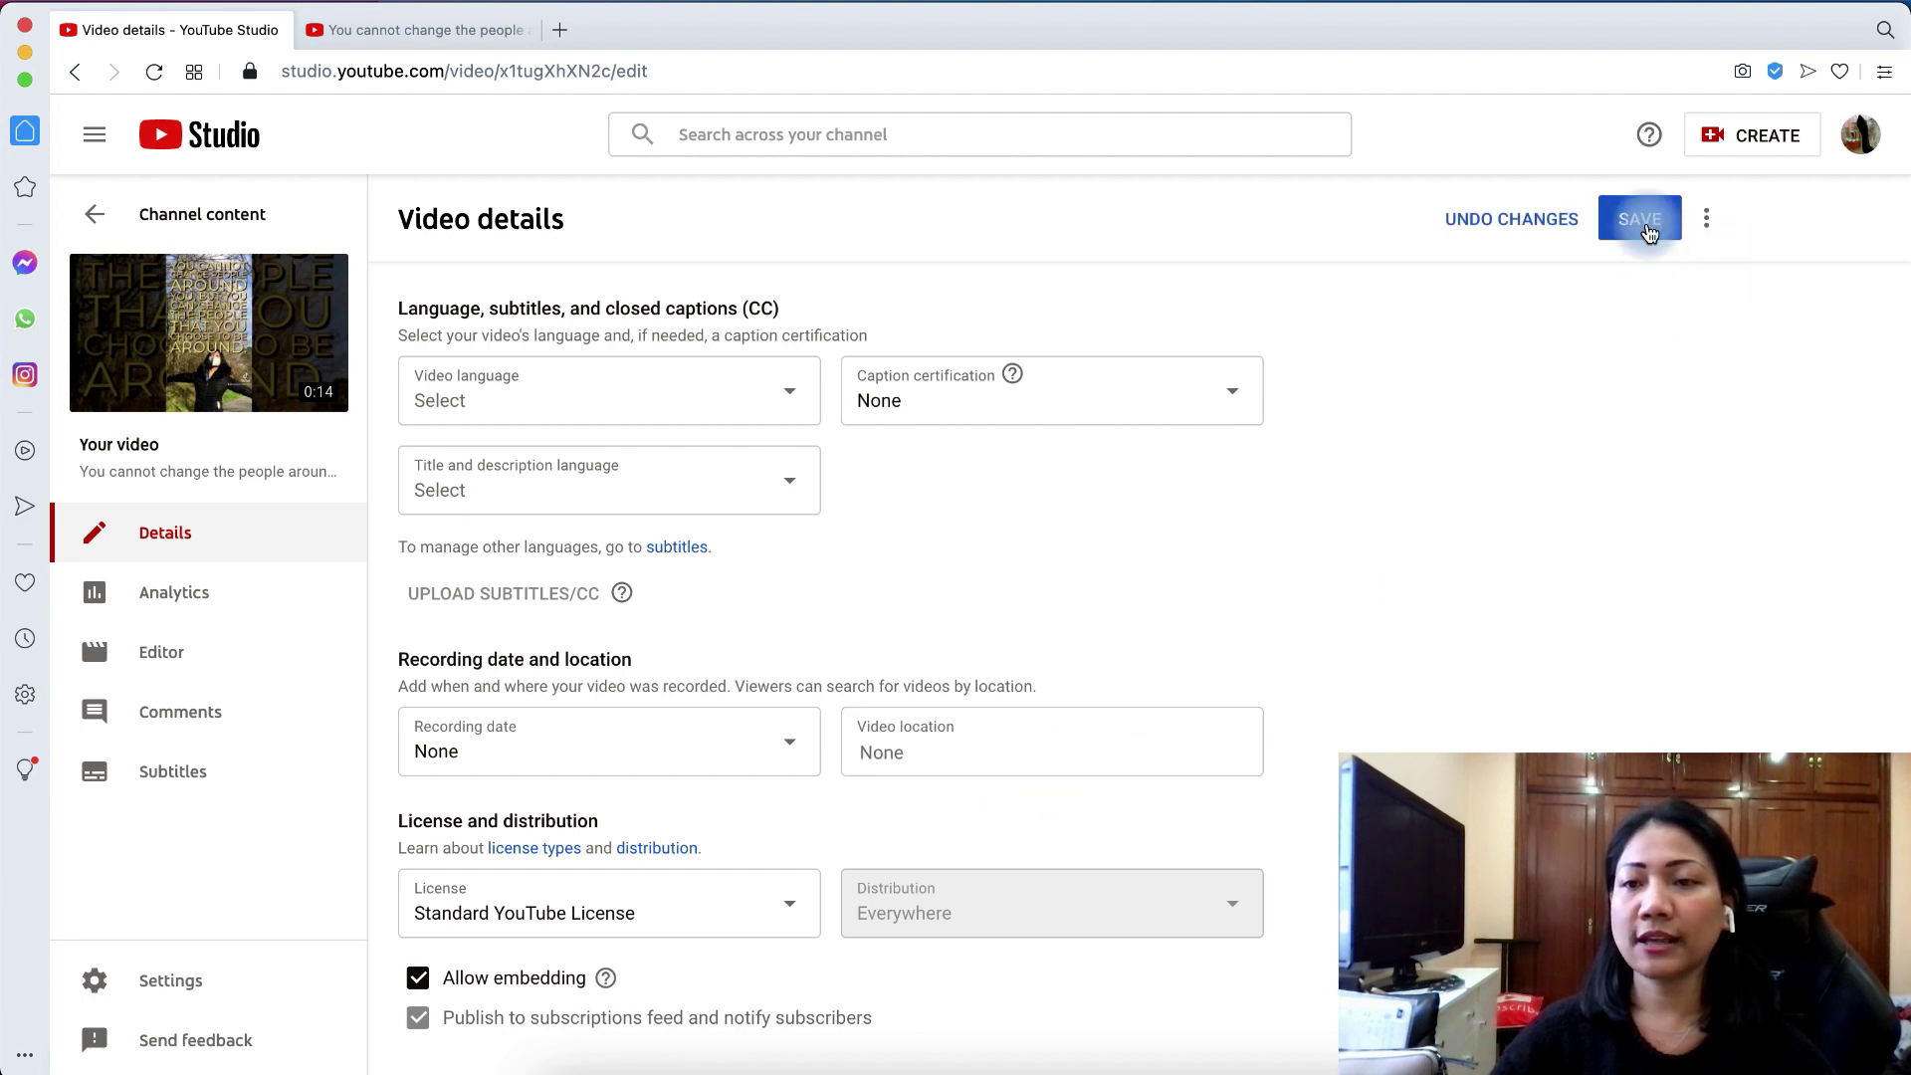
{"action": "left_click", "coordinate": [314, 30]}
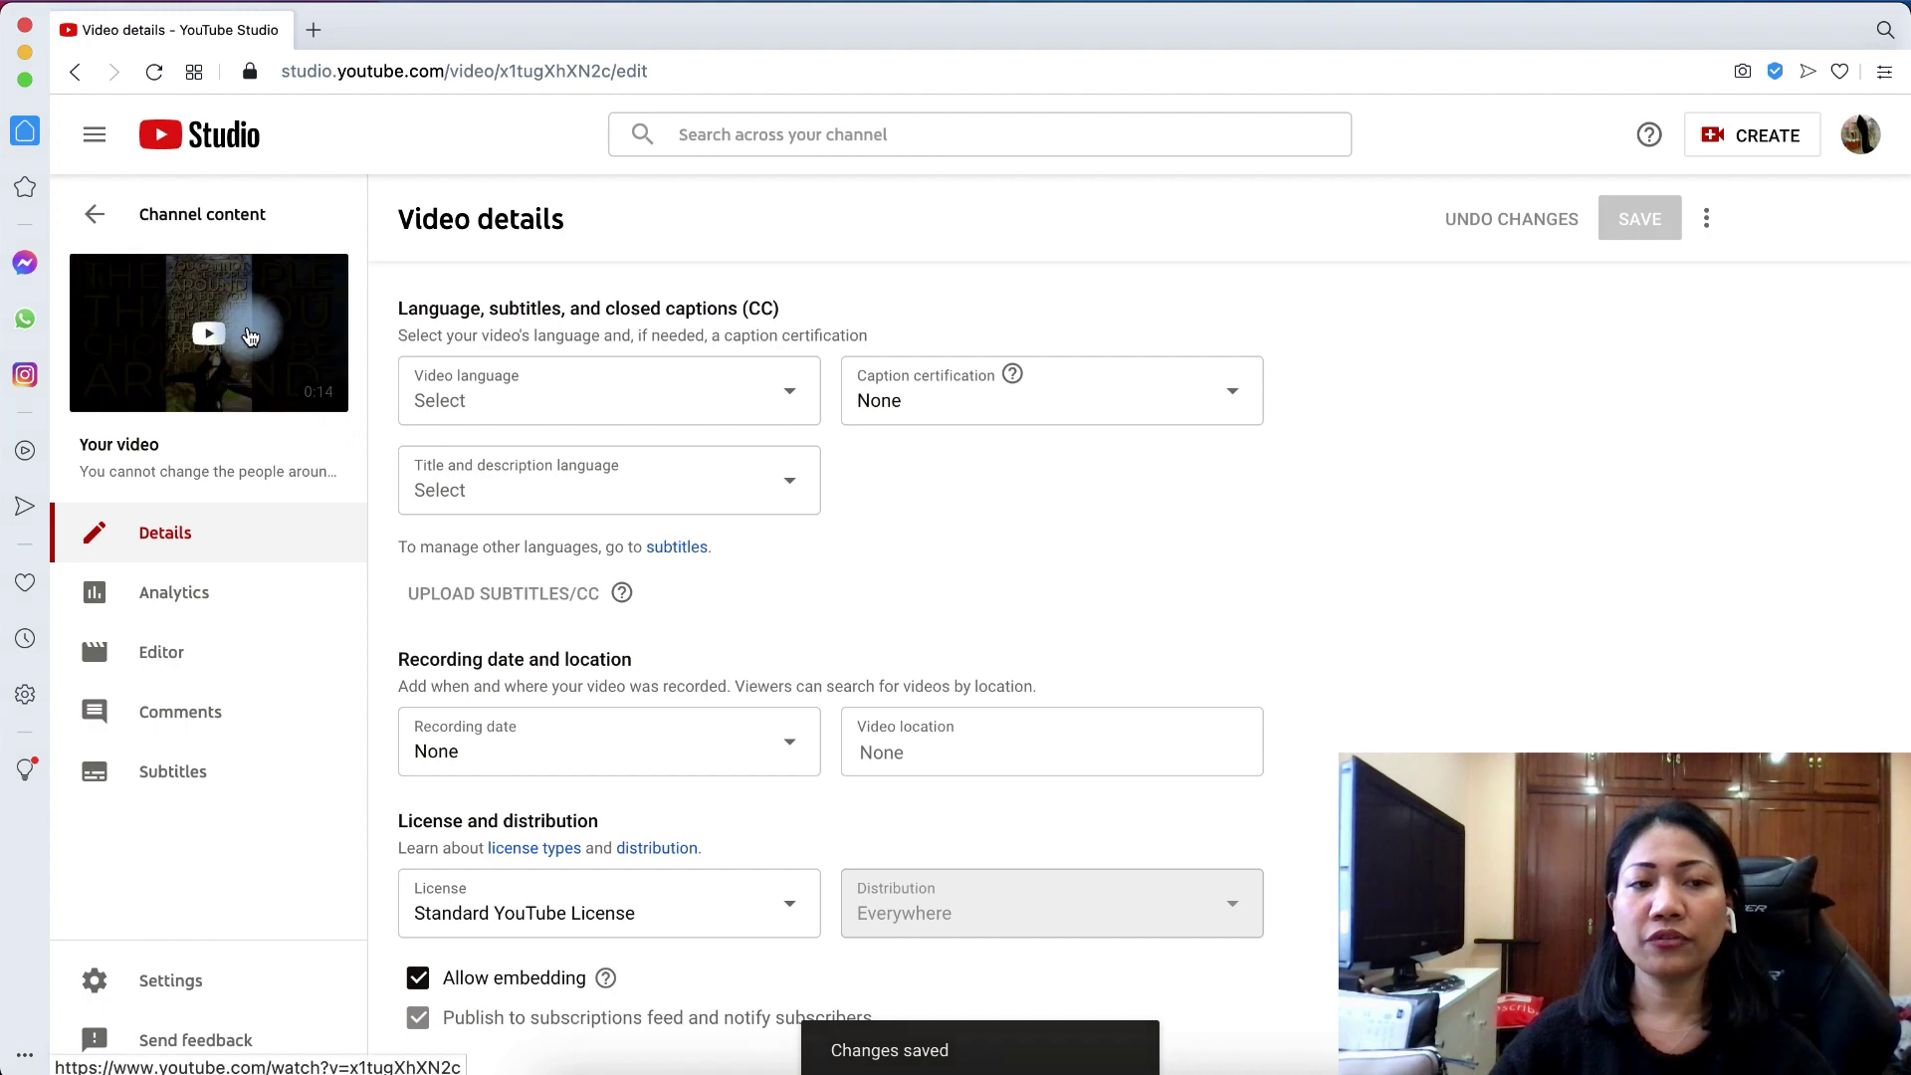
{"action": "left_click", "coordinate": [249, 374]}
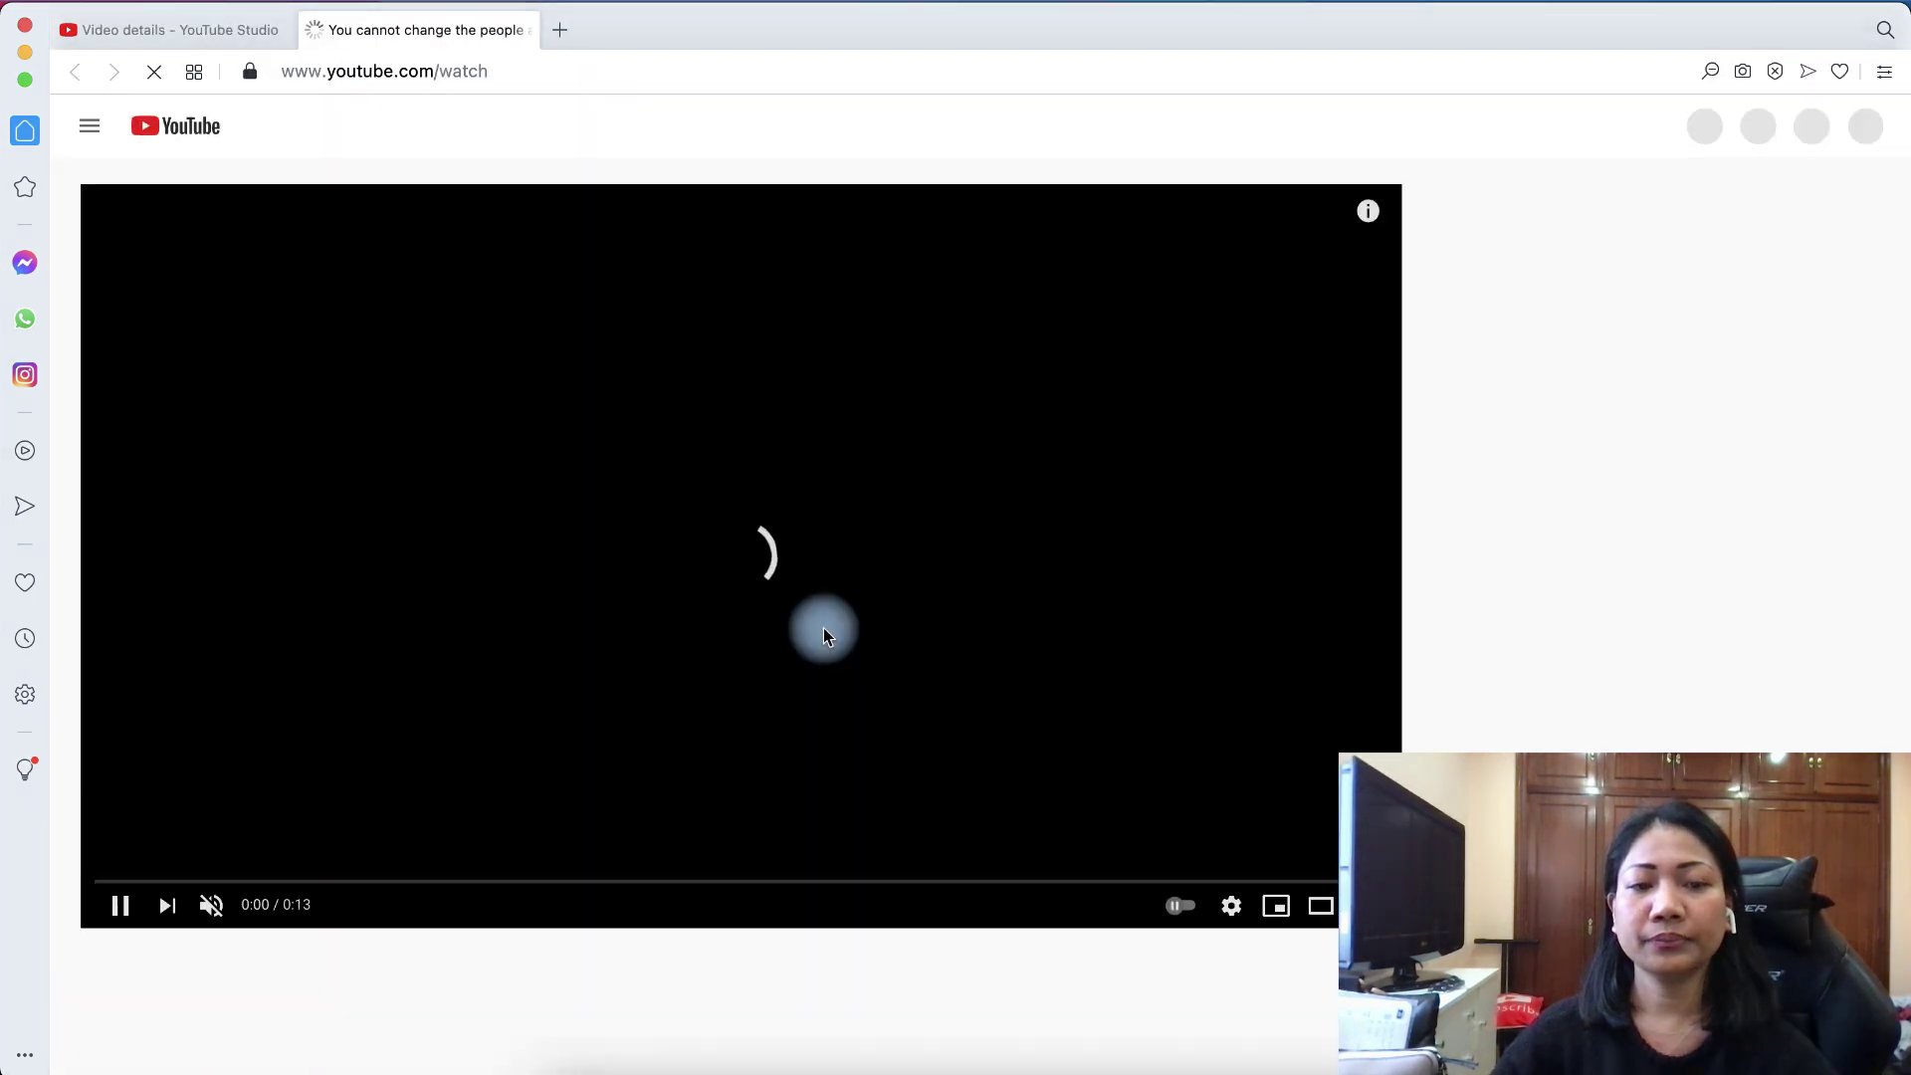
- Pause playback and confirm #quotes #positivity #shorts now appear above the title, matching the description
{"action": "scroll", "coordinate": [398, 844], "scroll_direction": "down", "scroll_amount": 3}
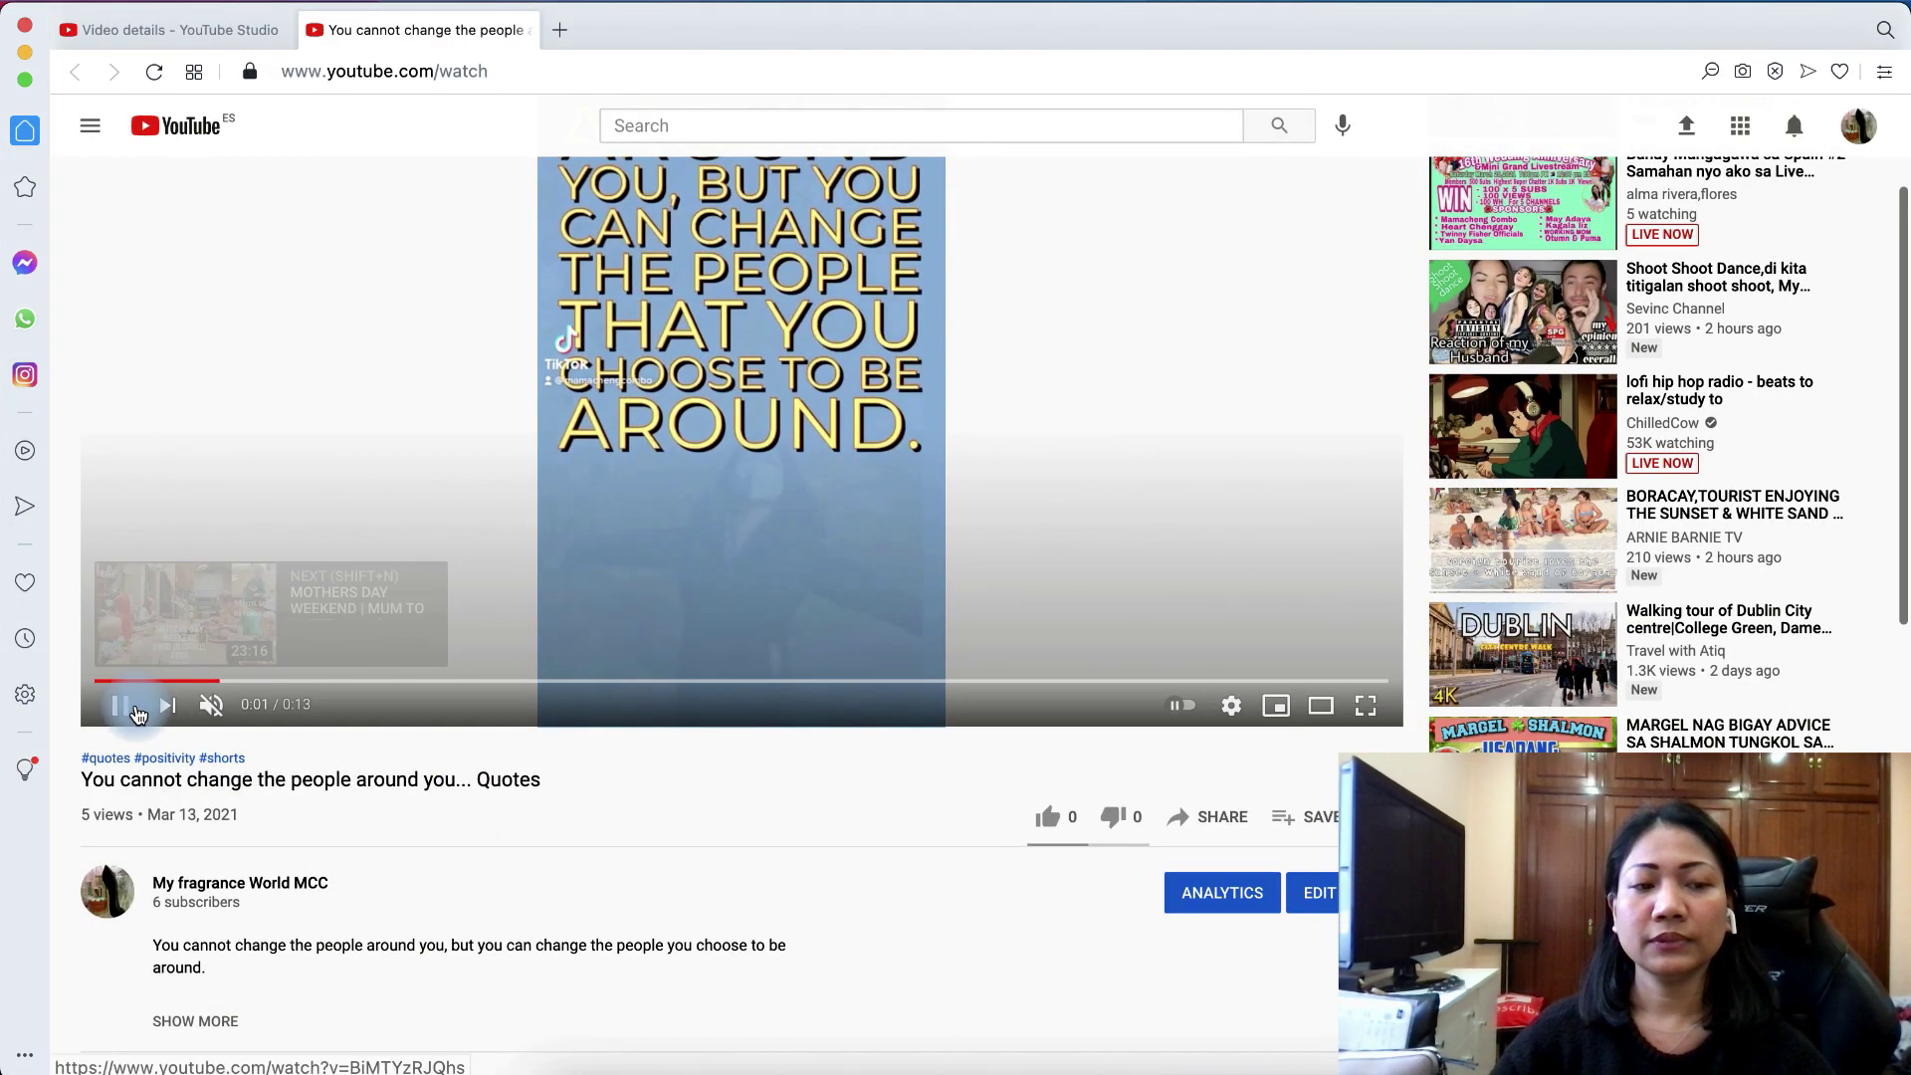
{"action": "left_click", "coordinate": [120, 703]}
{"action": "scroll", "coordinate": [397, 802], "scroll_direction": "down", "scroll_amount": 4}
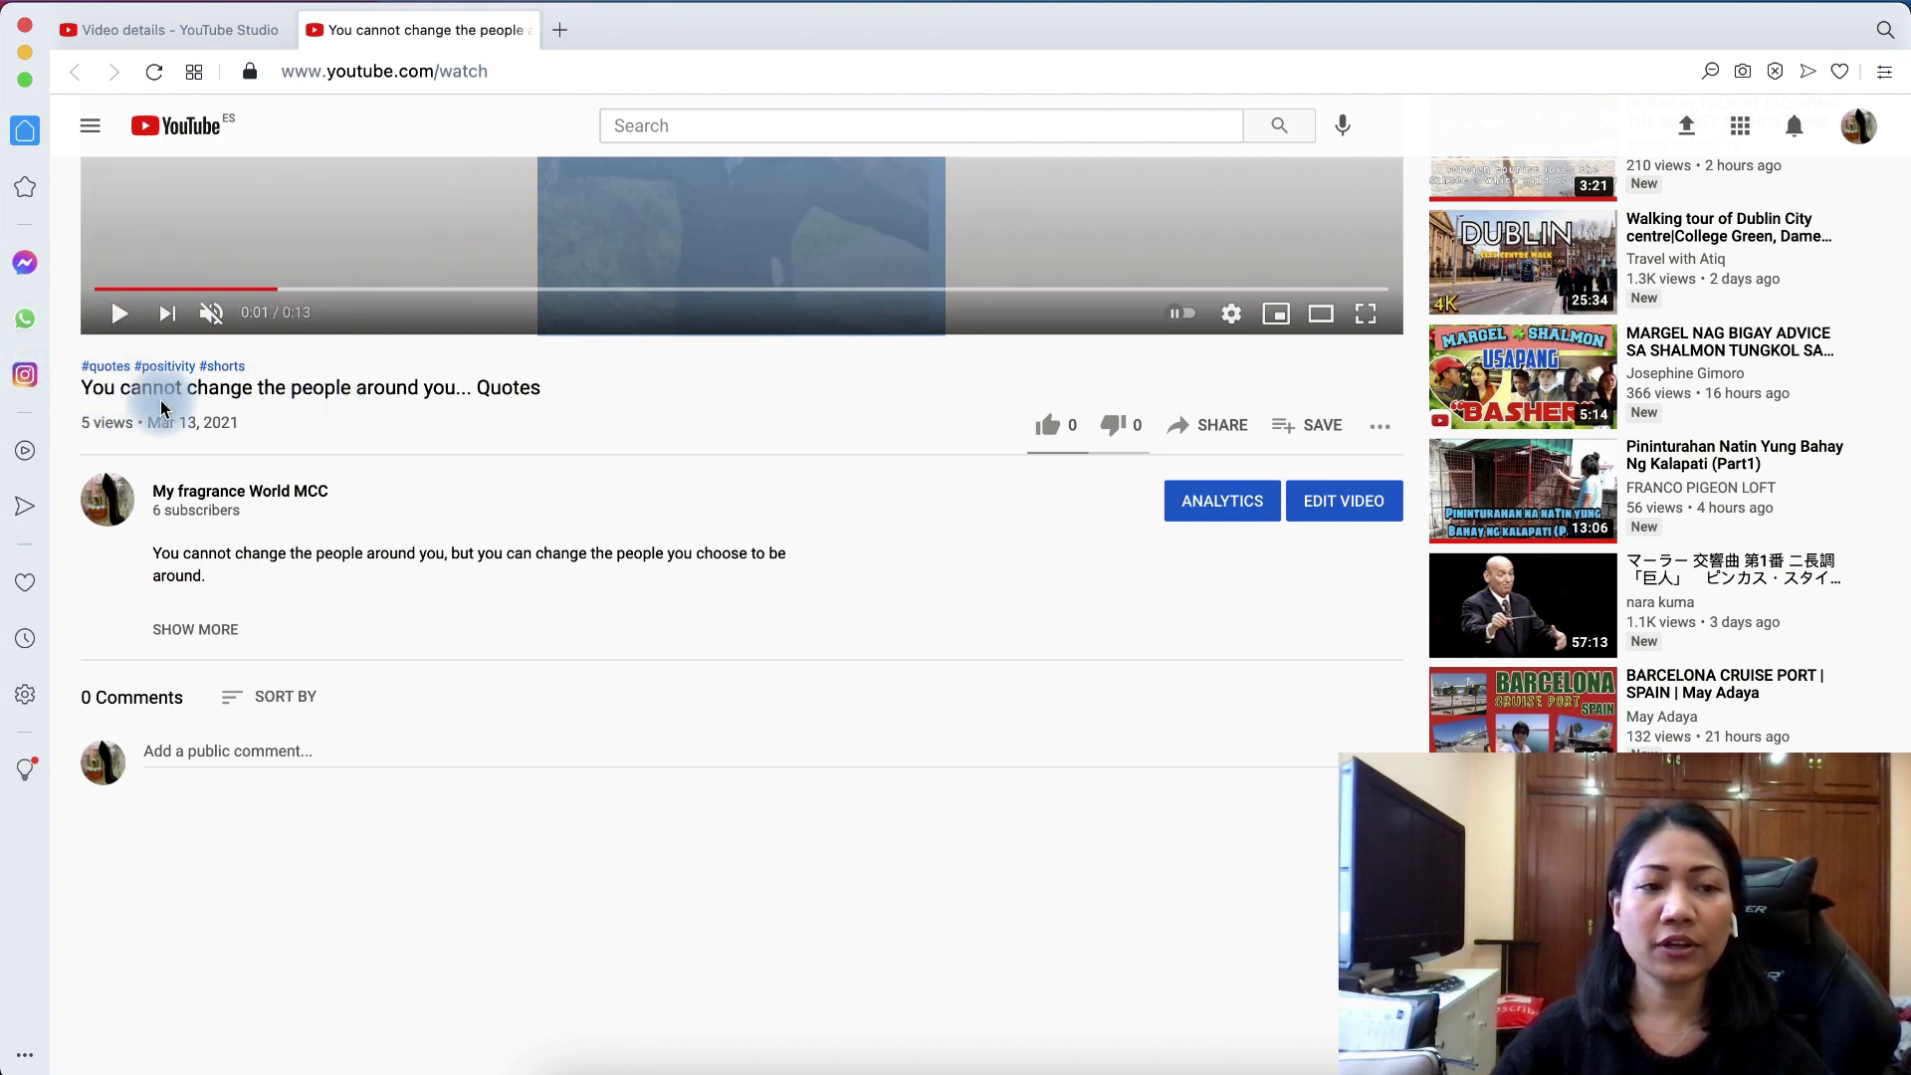
{"action": "left_click", "coordinate": [196, 37]}
{"action": "scroll", "coordinate": [751, 674], "scroll_direction": "up", "scroll_amount": 10}
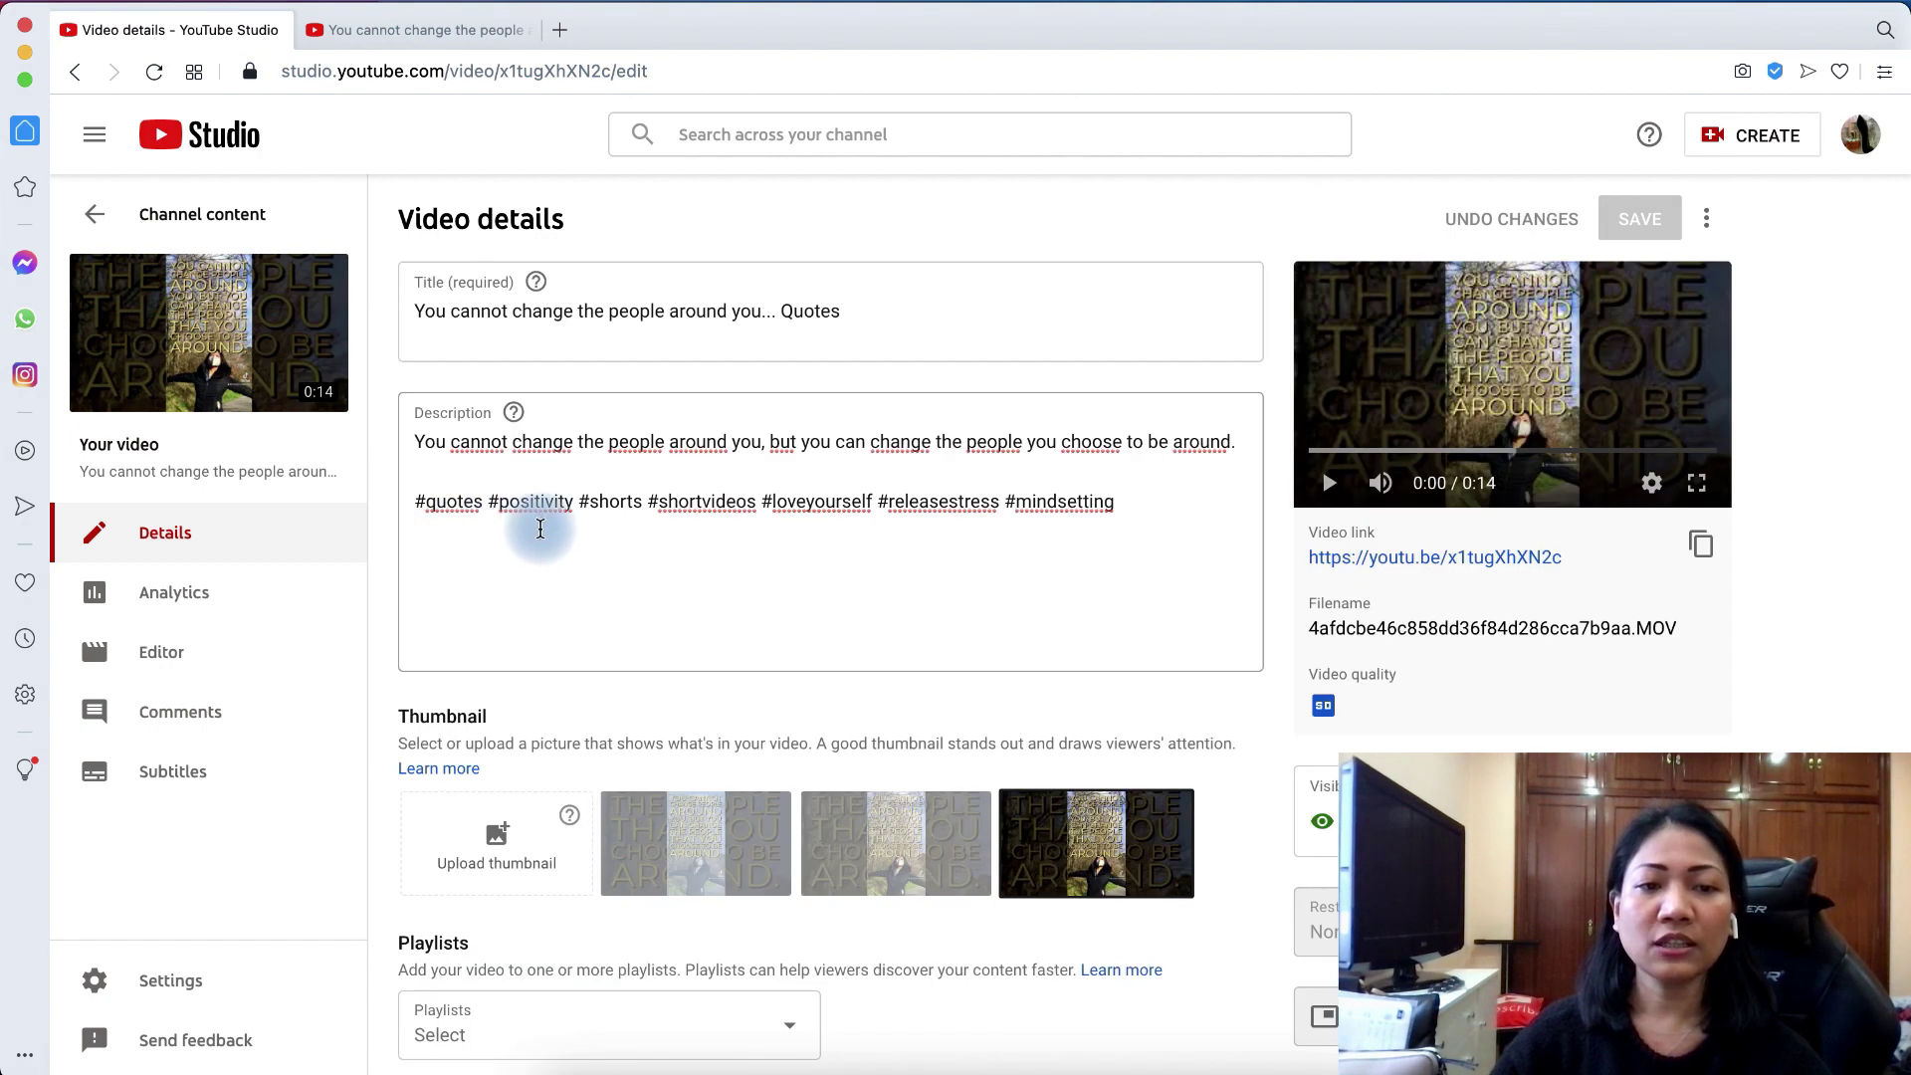
{"action": "left_click", "coordinate": [431, 28]}
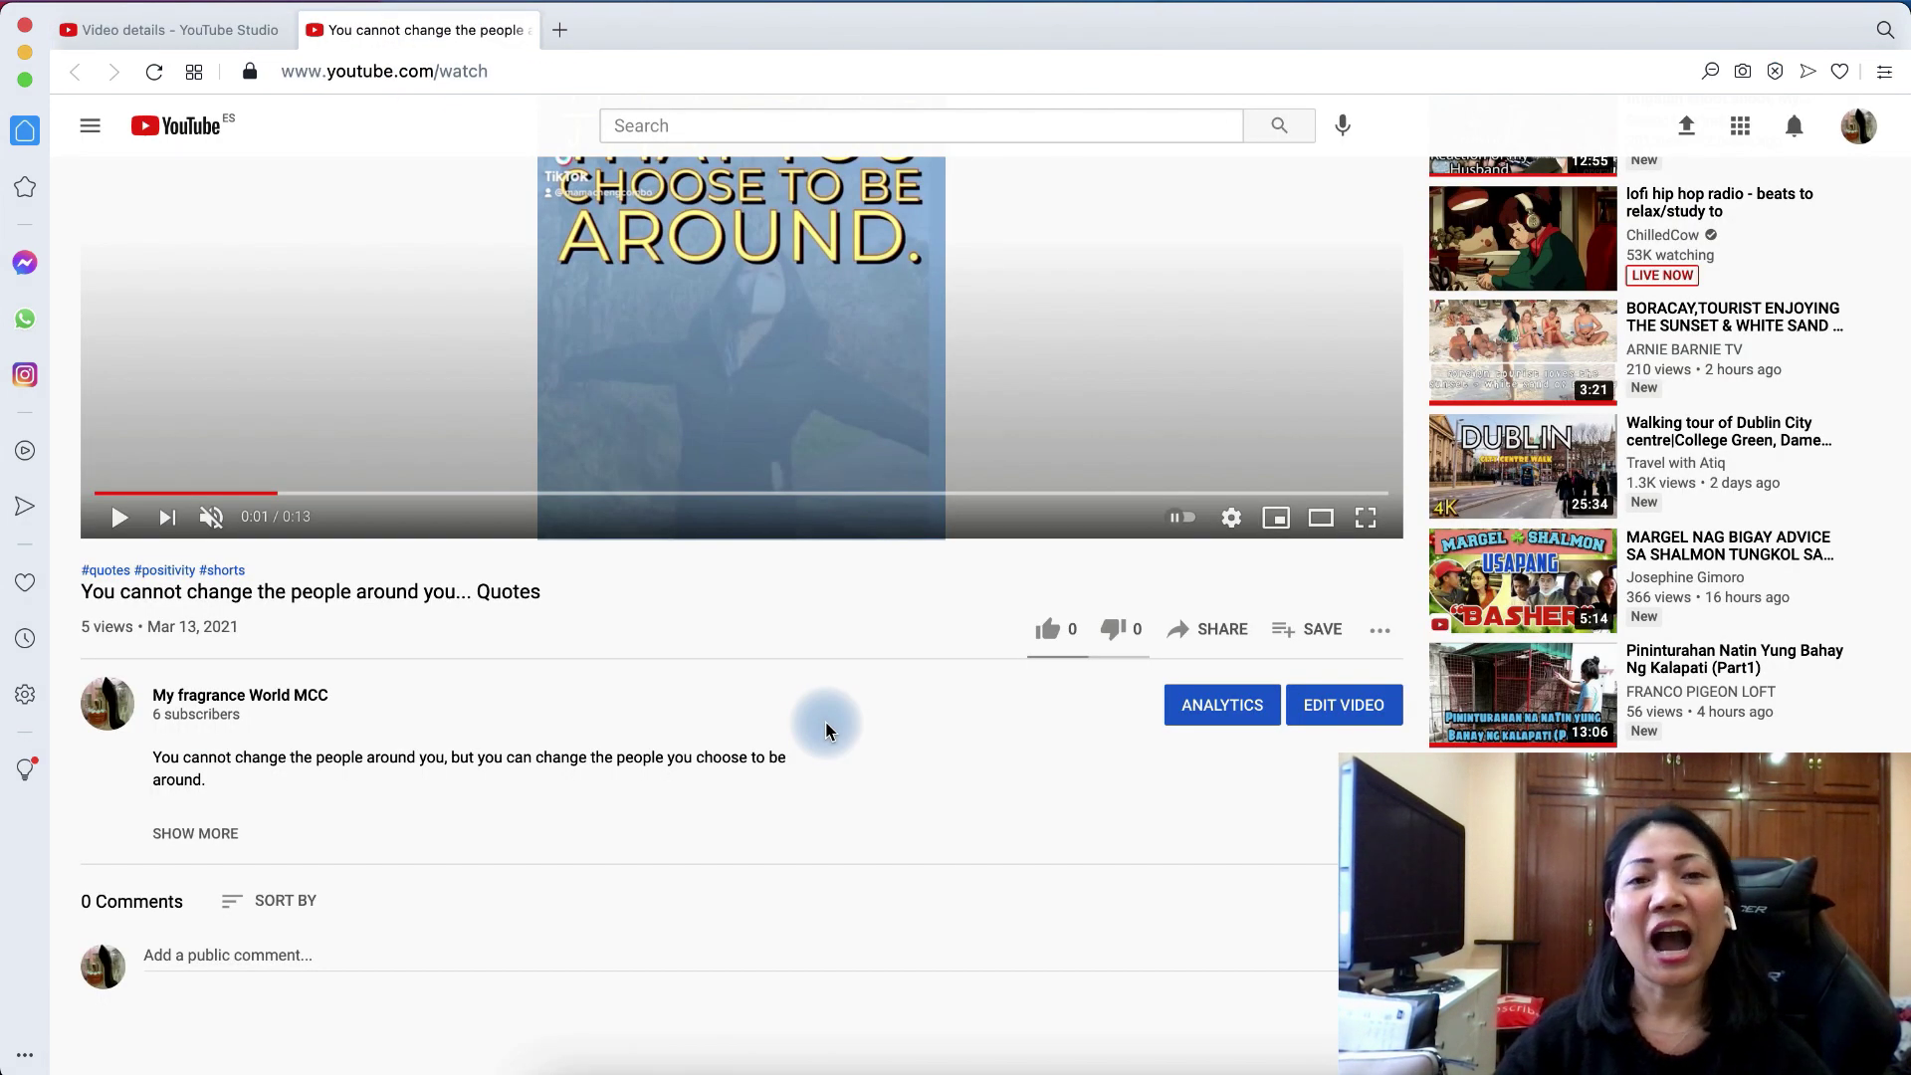